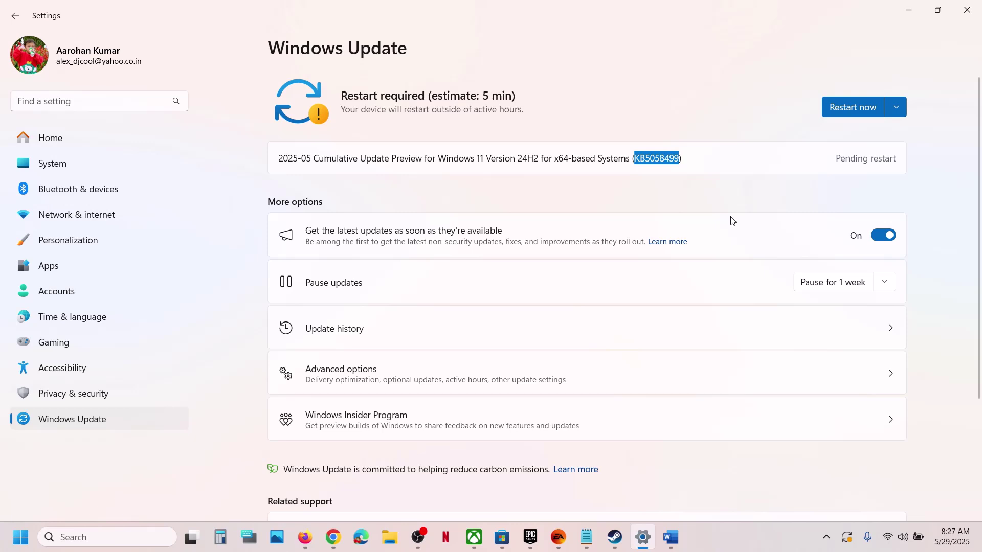
Step: Pause Windows updates for 1 week, then resume them so Windows checks again
left_click(820, 290)
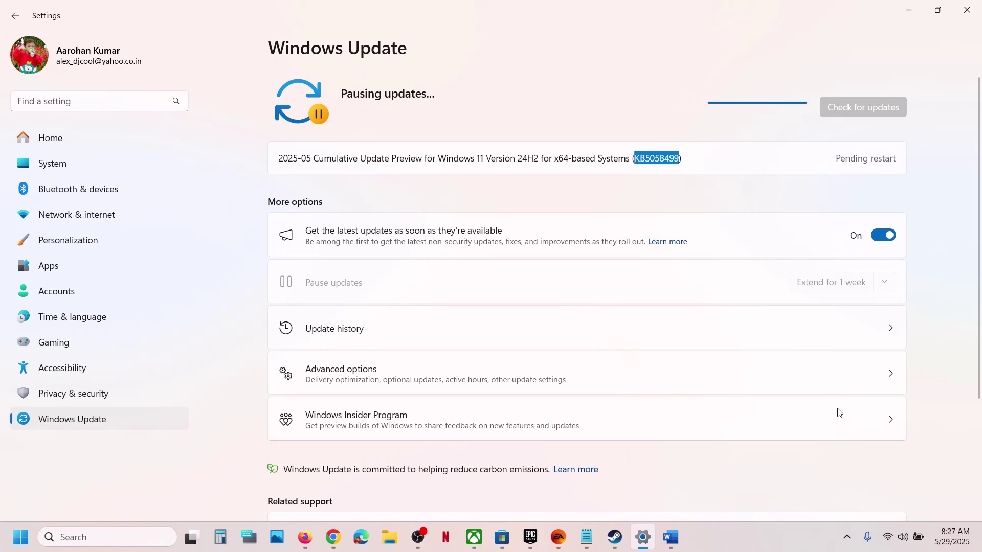
left_click(788, 537)
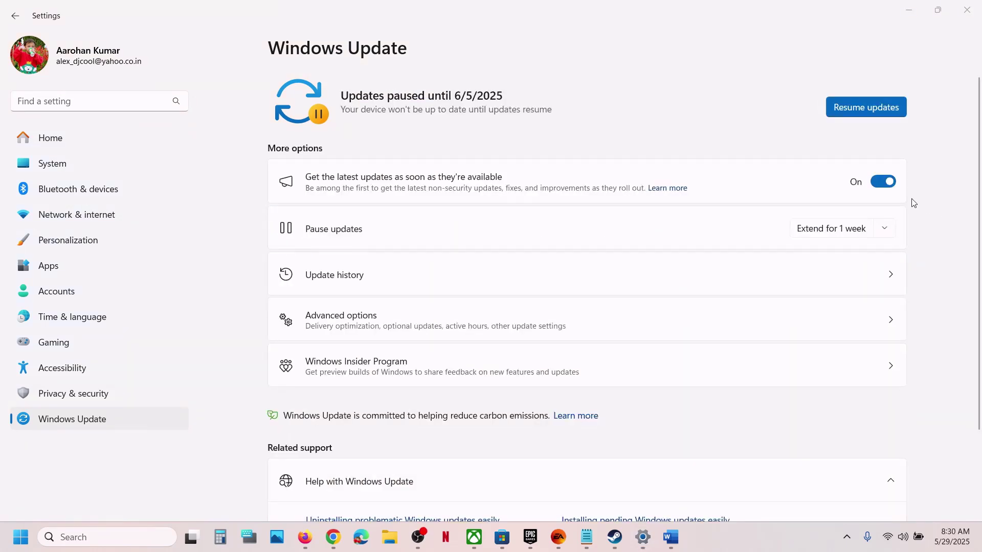
left_click(861, 110)
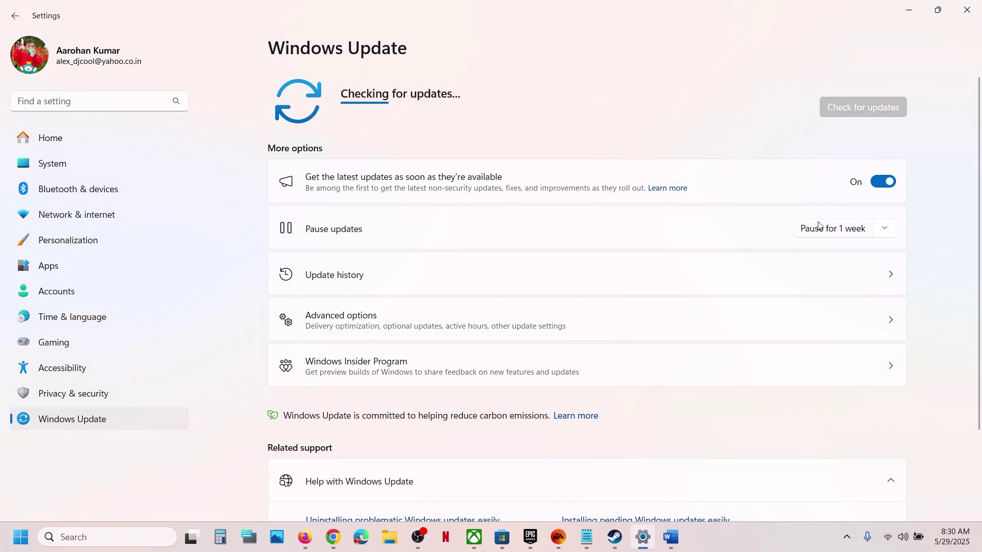
left_click(747, 542)
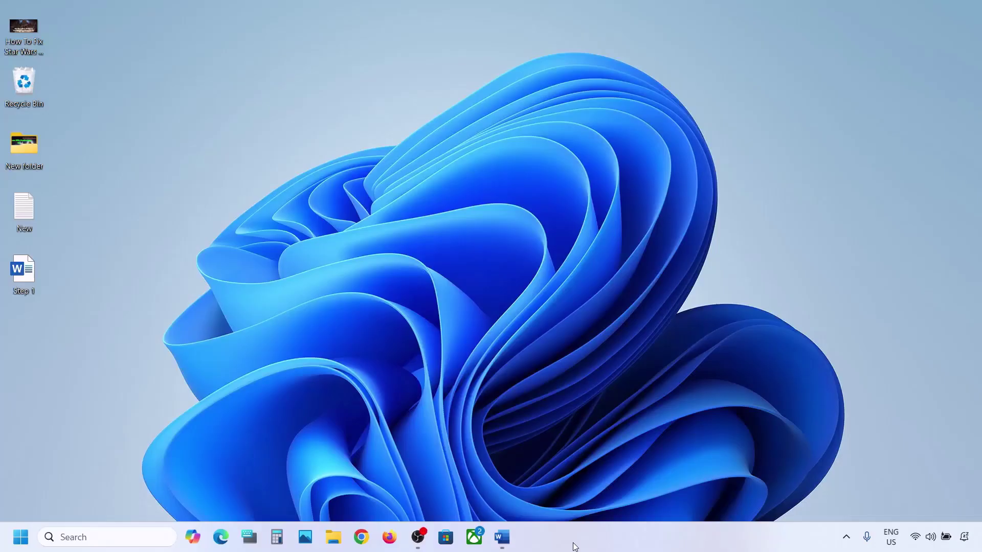
Step: In the Word fix-steps document, highlight the Step 1 App Readiness heading, then launch Services from search
left_click(502, 537)
left_click_drag(179, 209, 593, 212)
left_click(77, 530)
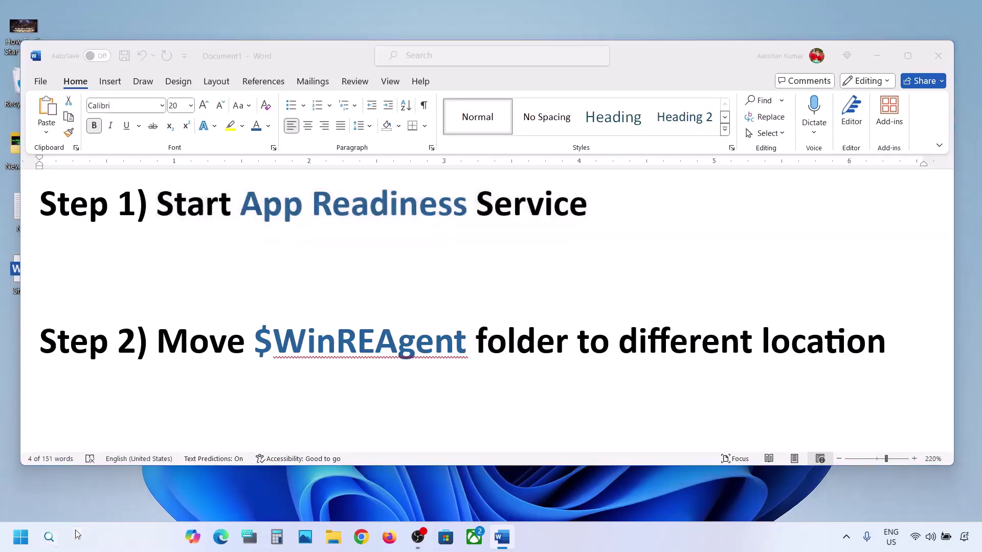
type("services")
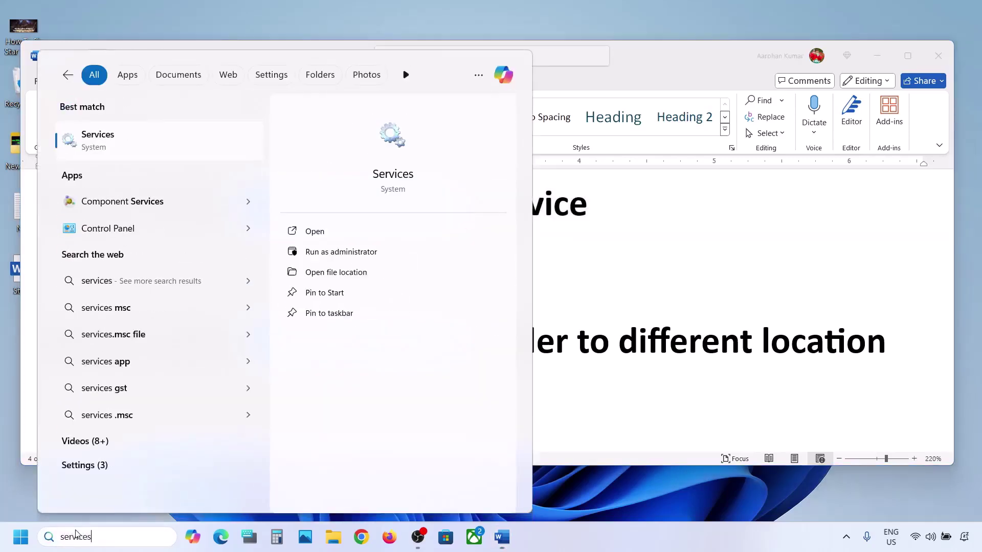
left_click(123, 149)
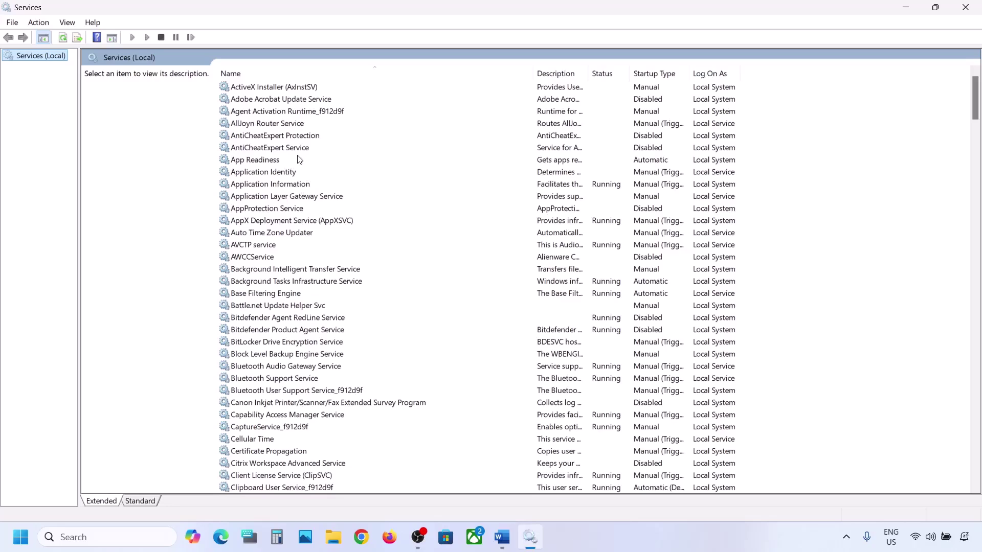
Step: Start the App Readiness service with its startup type kept at Automatic
left_click(279, 160)
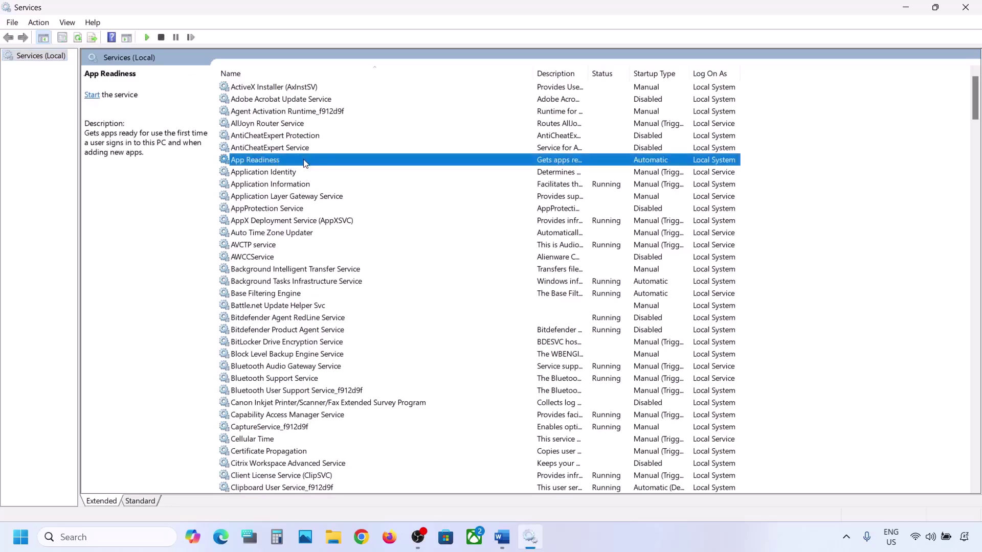
double_click(306, 163)
left_click(462, 252)
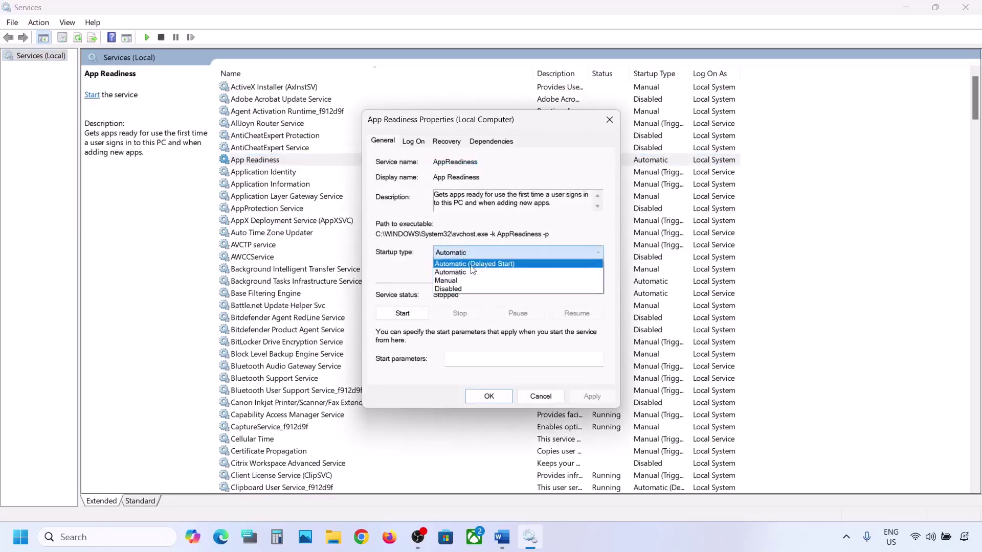
left_click(453, 259)
left_click(592, 396)
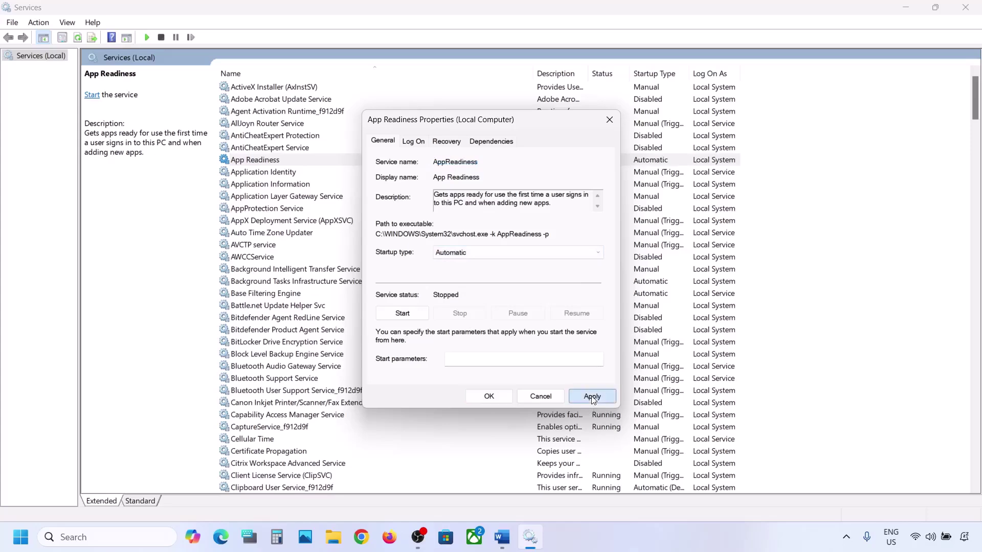
left_click(403, 314)
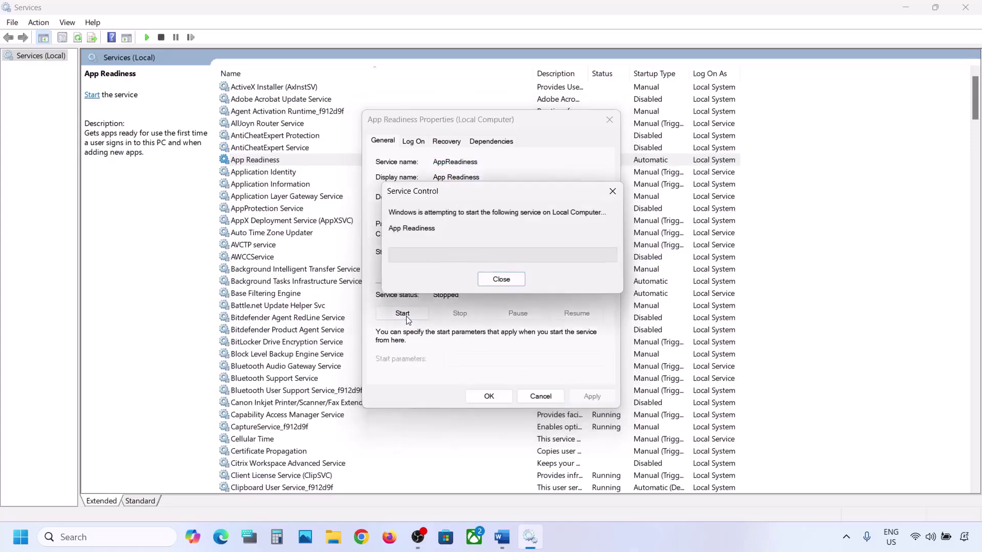
left_click(492, 396)
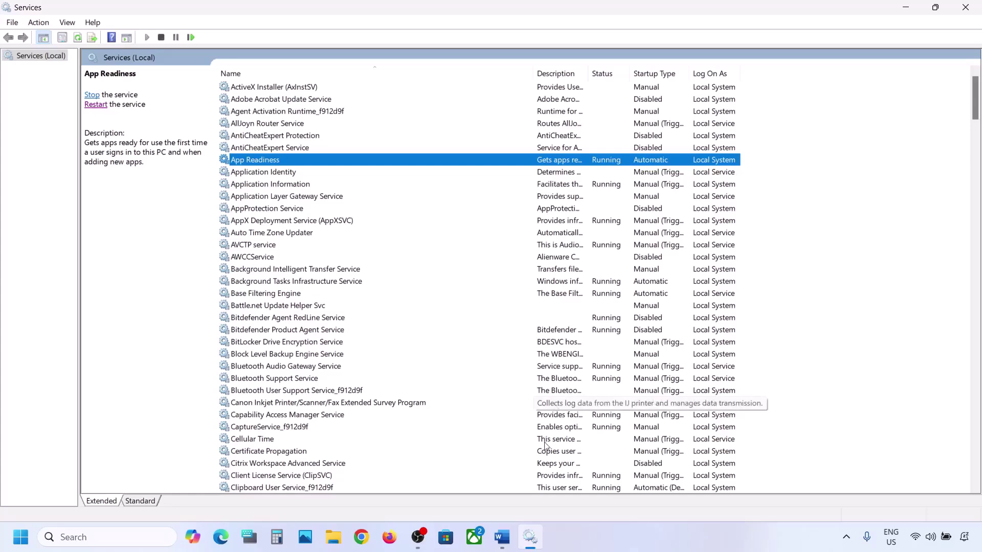
left_click(502, 537)
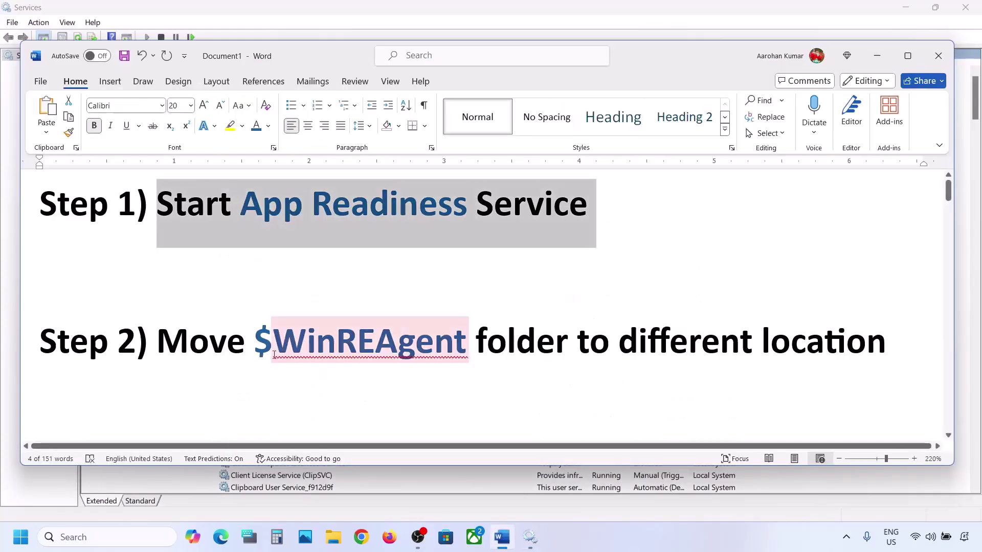
Step: Open the OS (C:) drive in File Explorer with hidden items shown
double_click(423, 358)
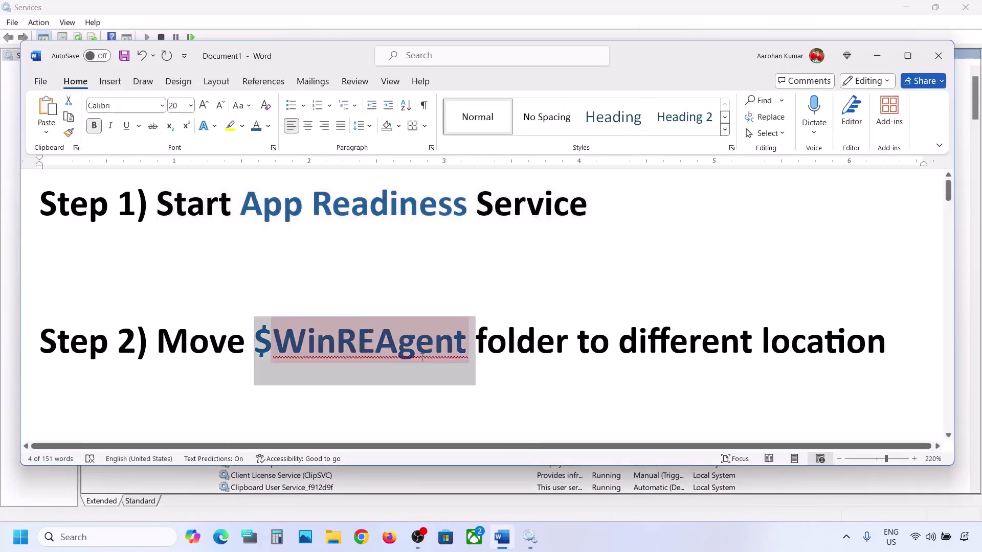
left_click(335, 543)
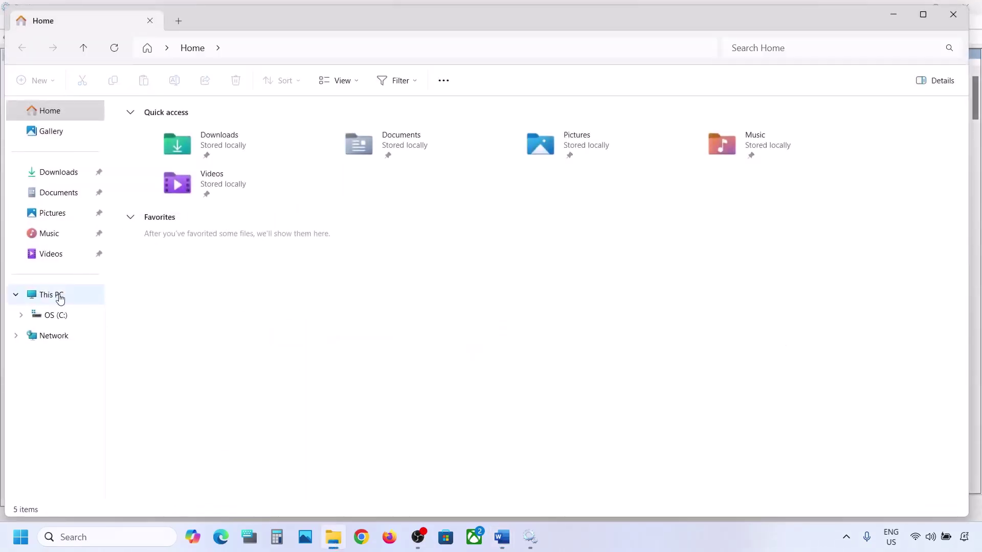
left_click(60, 298)
double_click(196, 142)
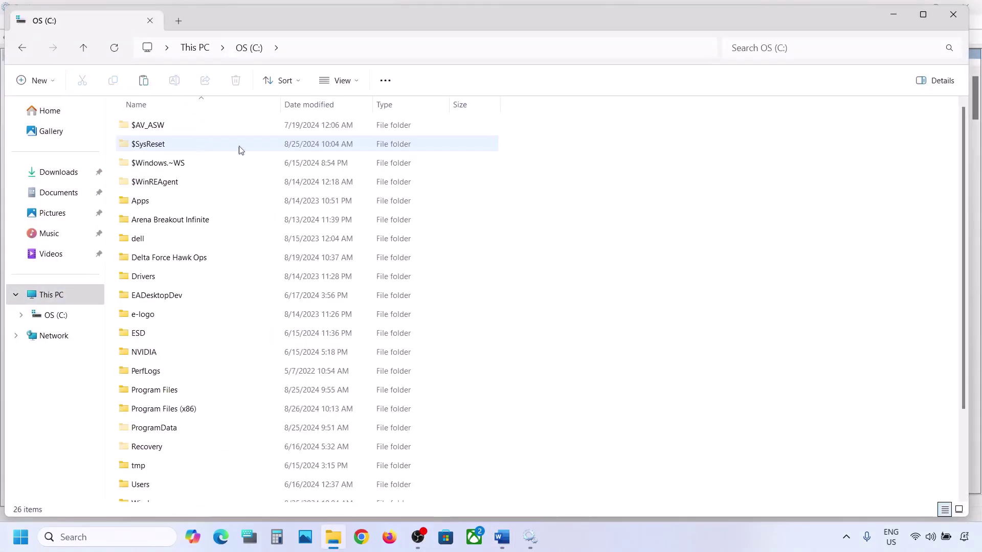
left_click(167, 184)
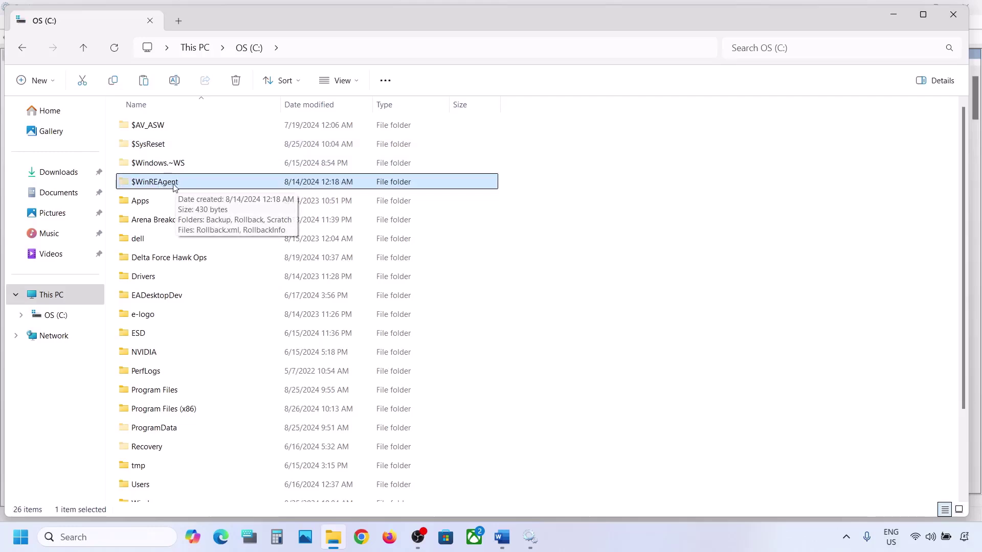
left_click(355, 81)
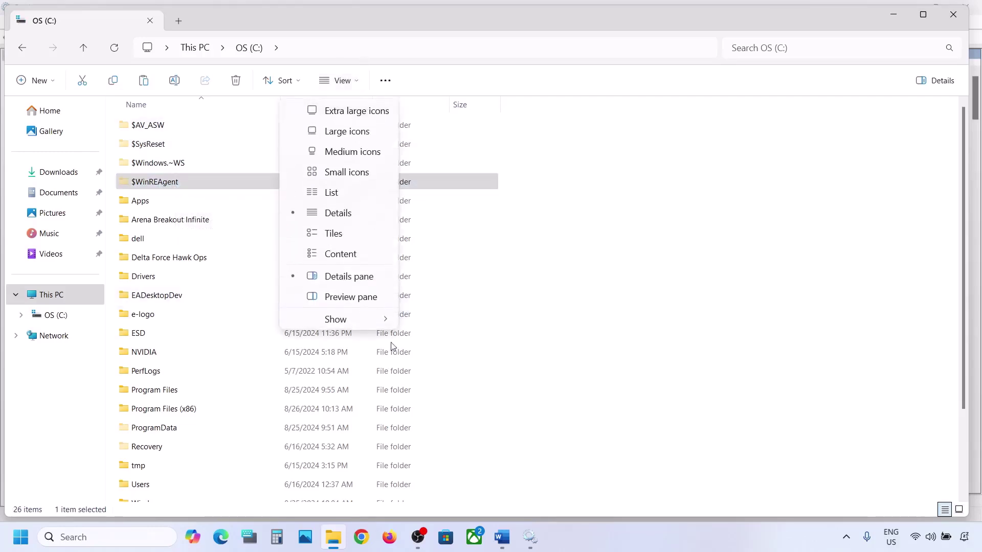
mouse_move(361, 323)
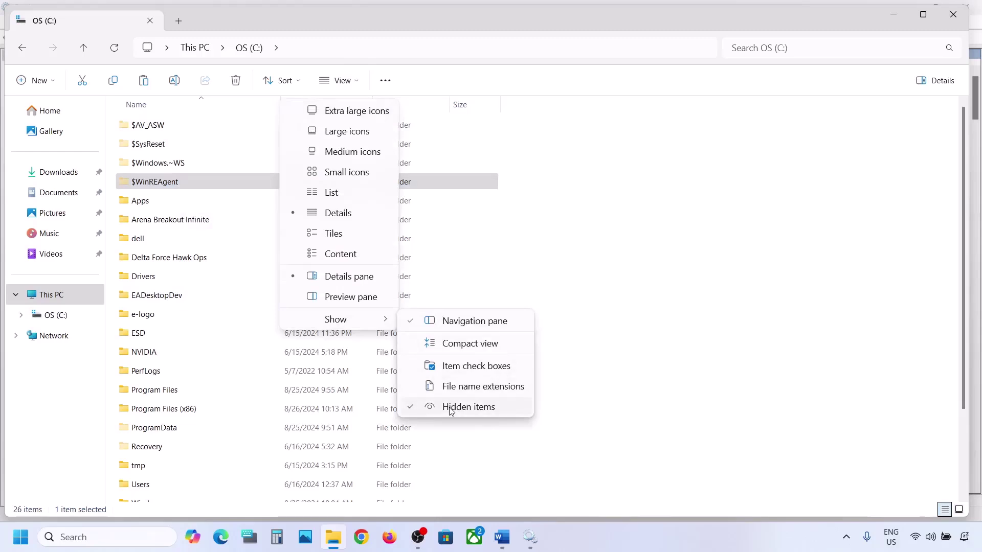
left_click(187, 183)
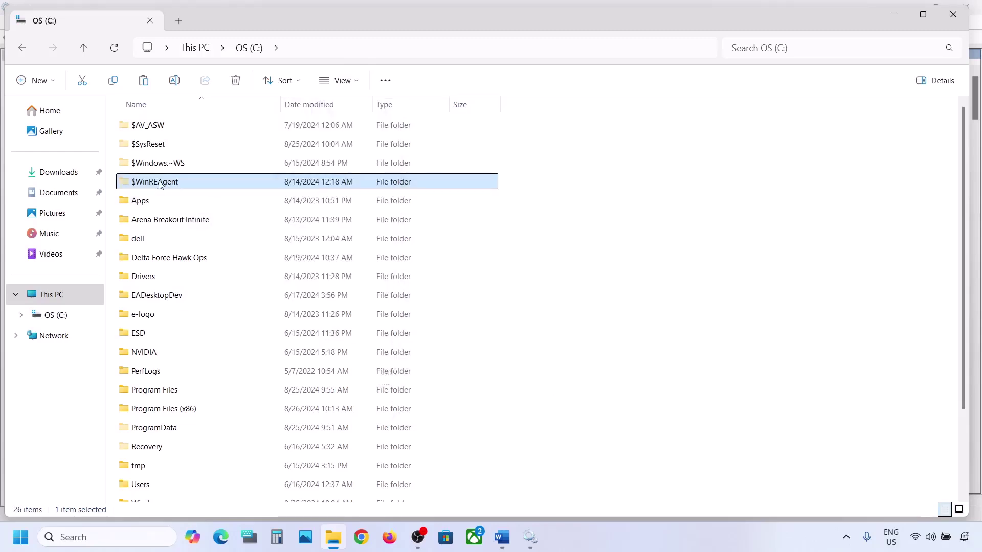
Step: Copy the $WinREAgent folder from C: and paste it onto the desktop
mouse_move(185, 183)
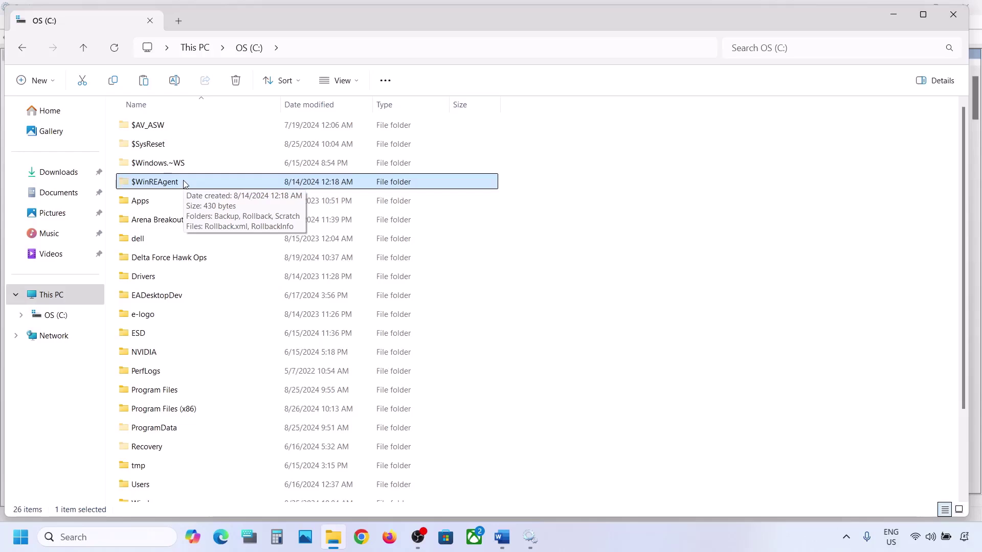
right_click(163, 184)
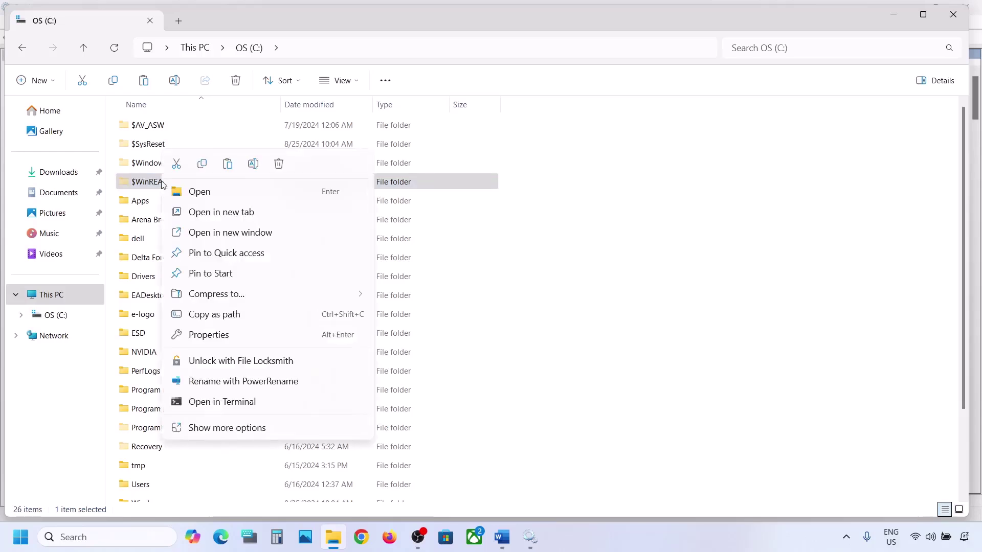
left_click(203, 165)
key("super+d")
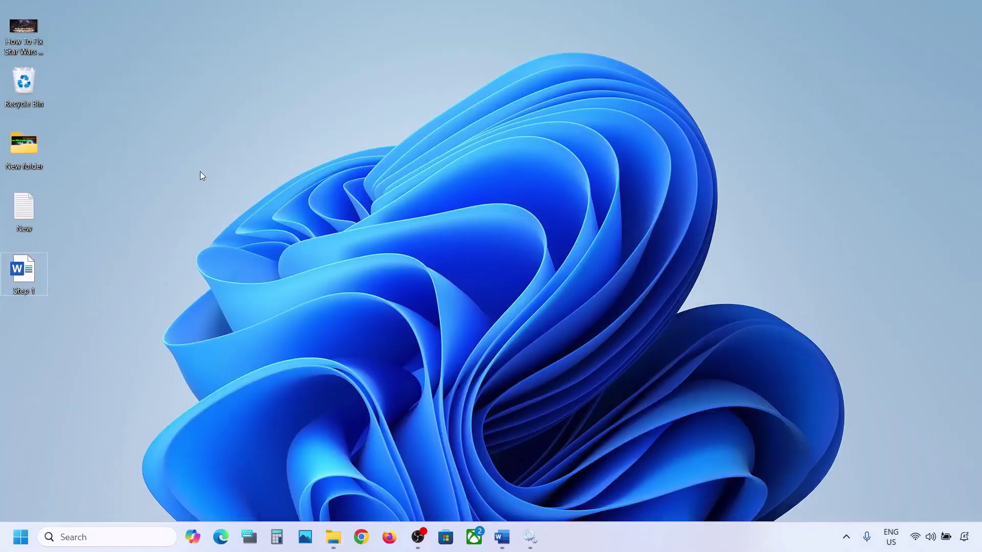
key("ctrl+v")
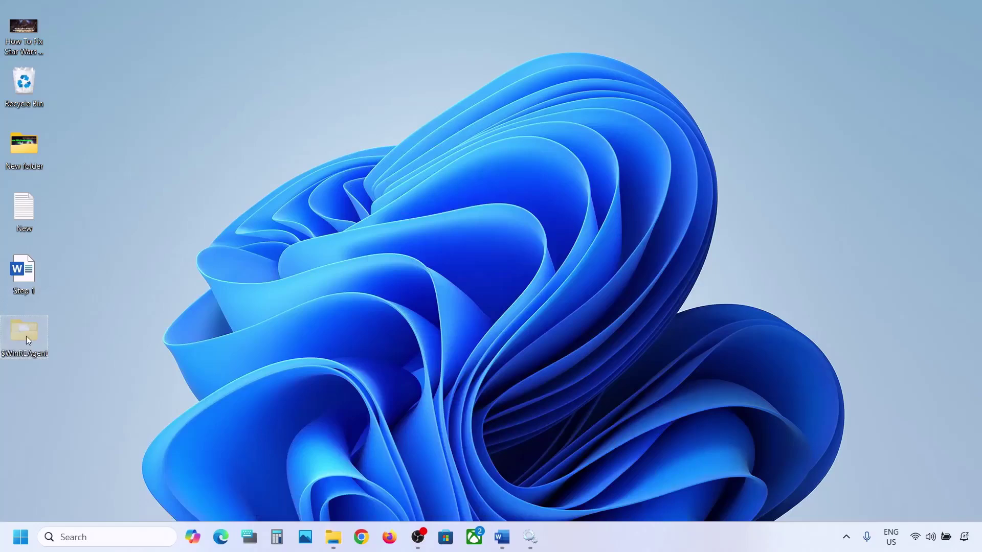
Step: Delete the $WinREAgent folder from the C: drive
left_click(331, 546)
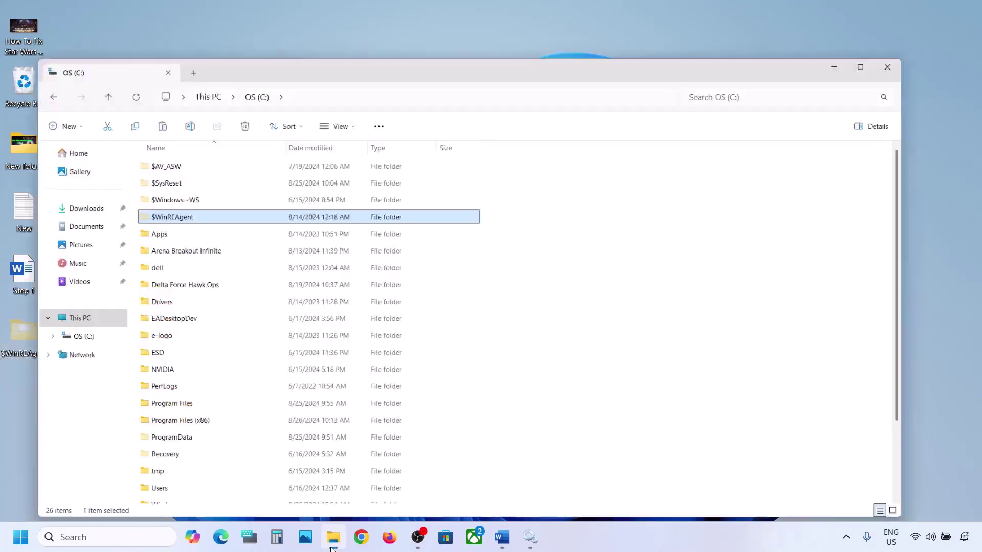
right_click(156, 184)
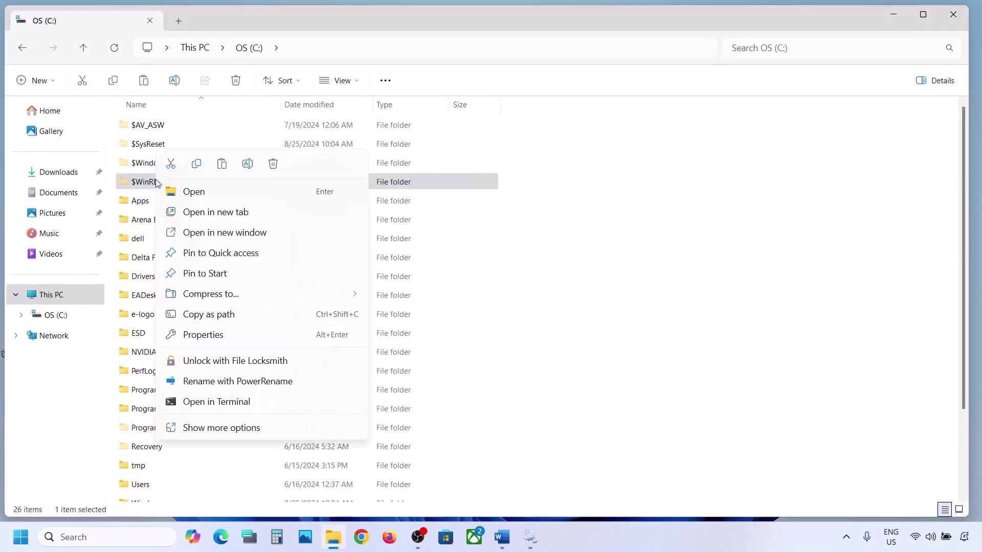
left_click(274, 166)
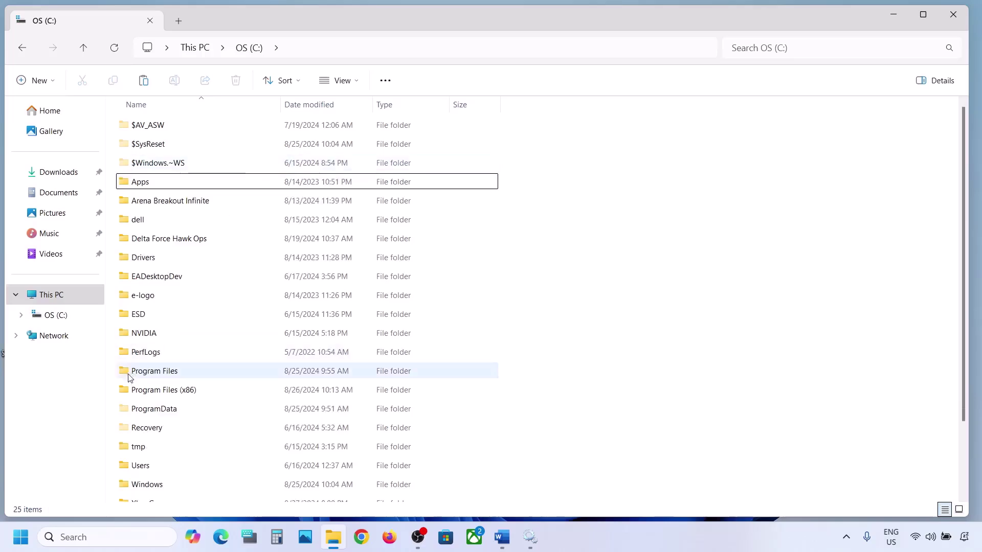
Step: Visit the Windows Update page in Settings, then minimize Settings and File Explorer
key("super+i")
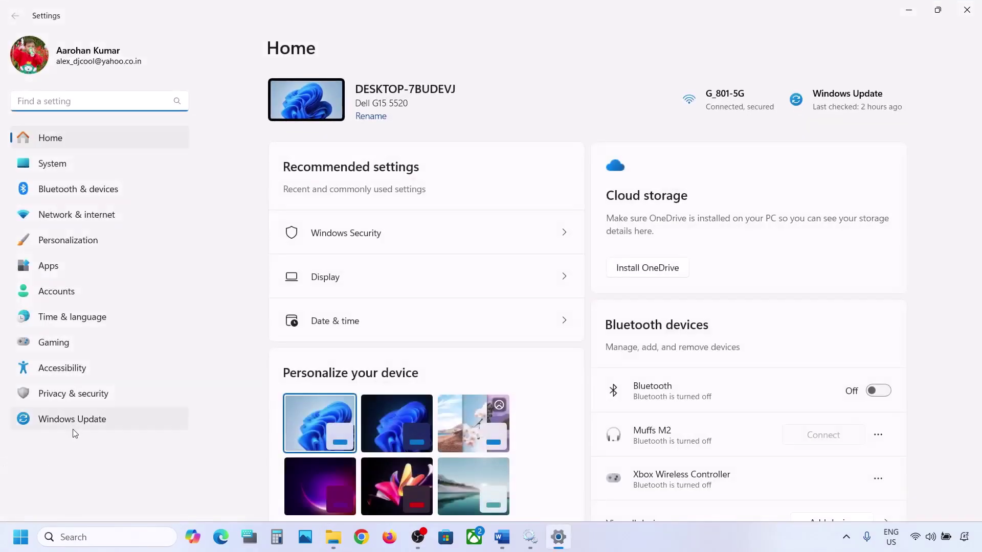
left_click(73, 426)
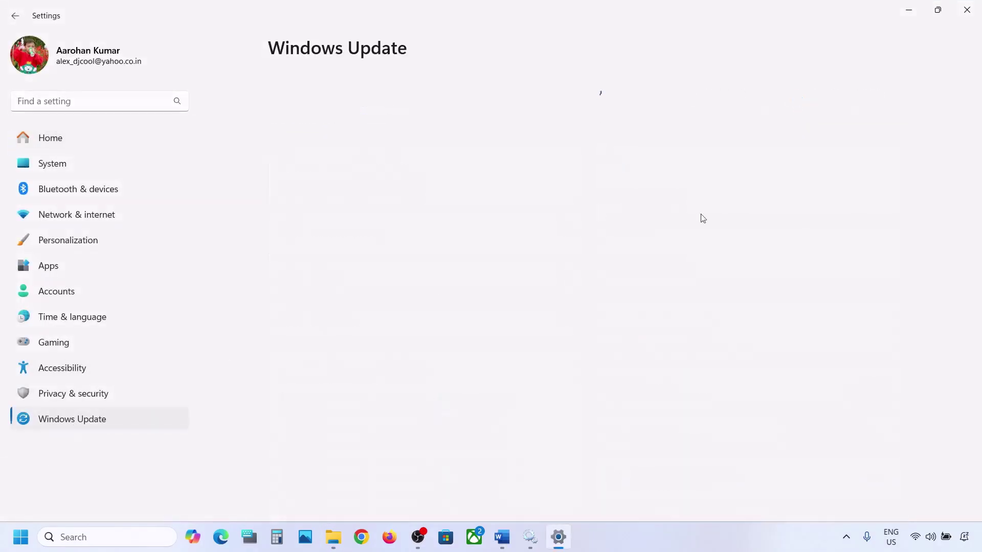
left_click(910, 10)
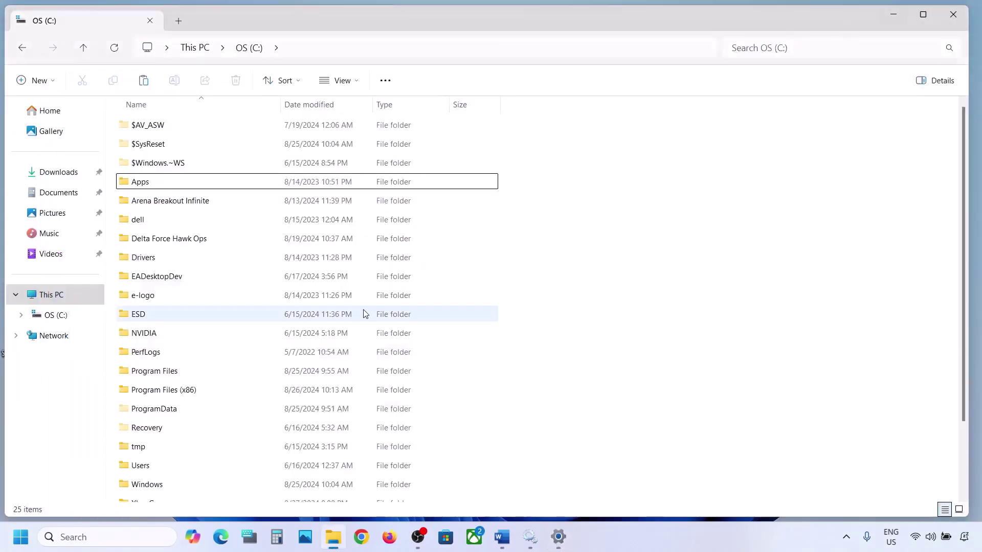
left_click(893, 14)
key("super")
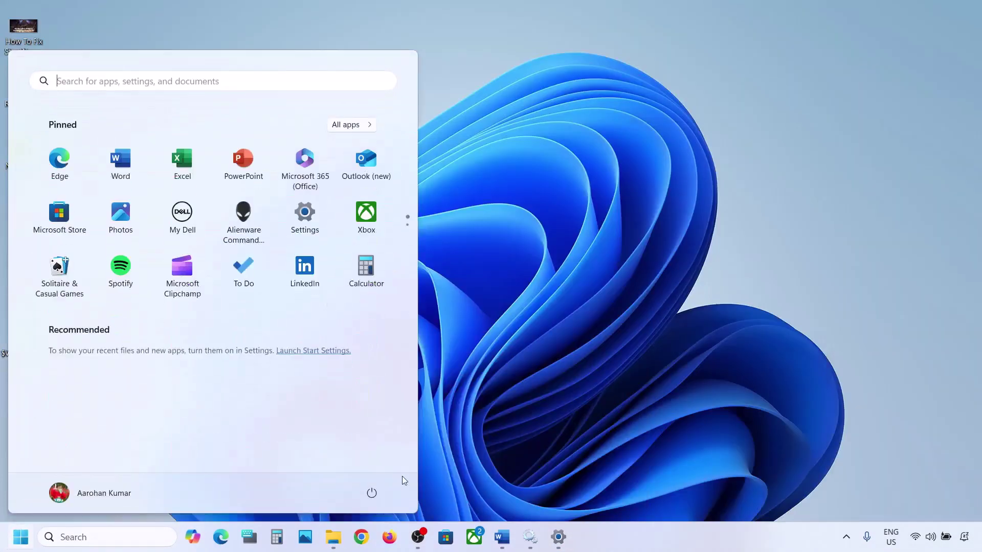
Step: Cut the $WinREAgent folder from the desktop and paste it back into OS (C:)
left_click(371, 495)
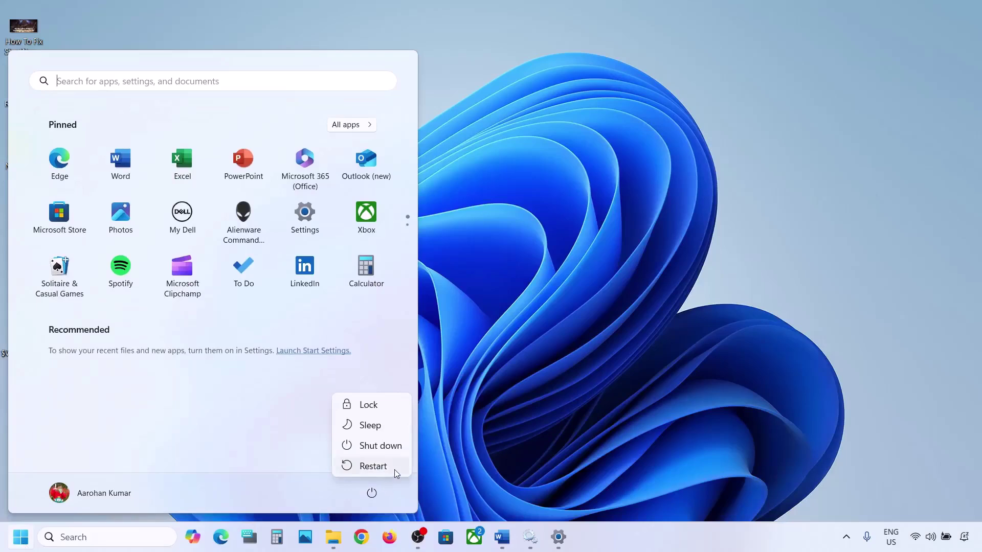
left_click(538, 379)
left_click(538, 378)
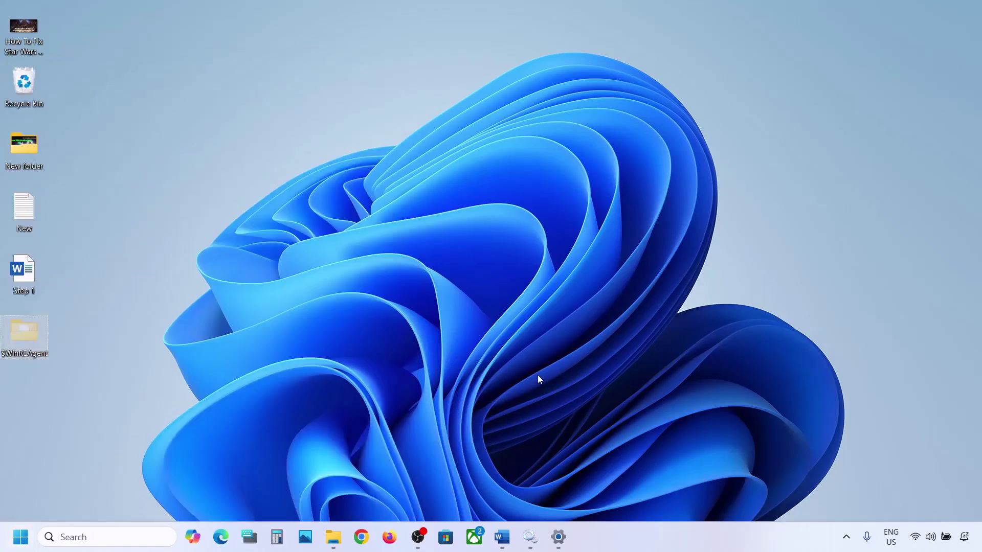
right_click(23, 329)
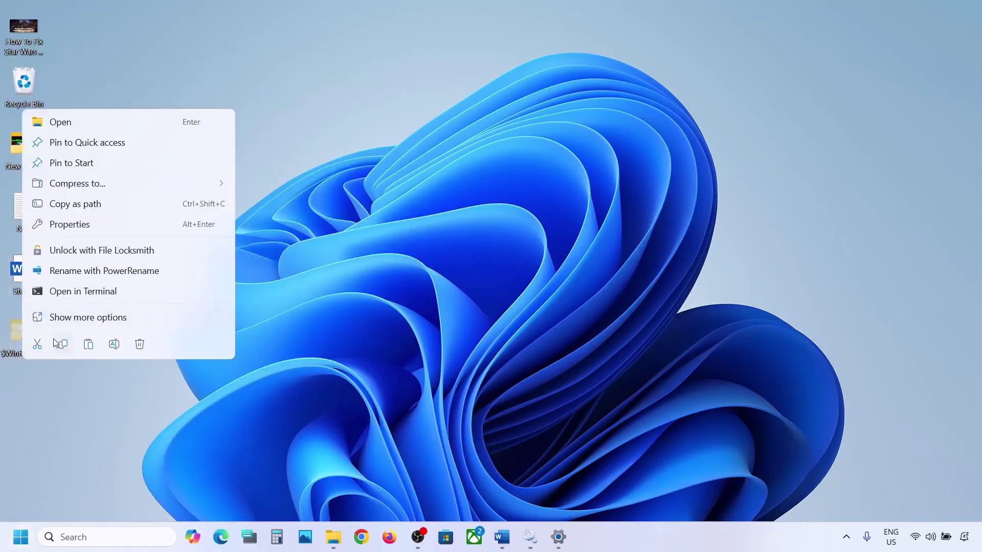
left_click(41, 344)
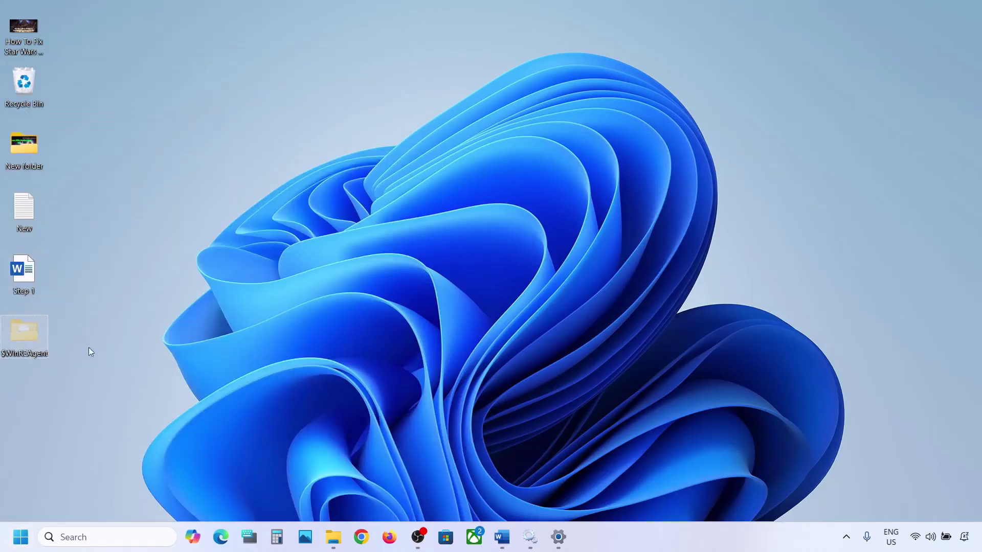
left_click(333, 537)
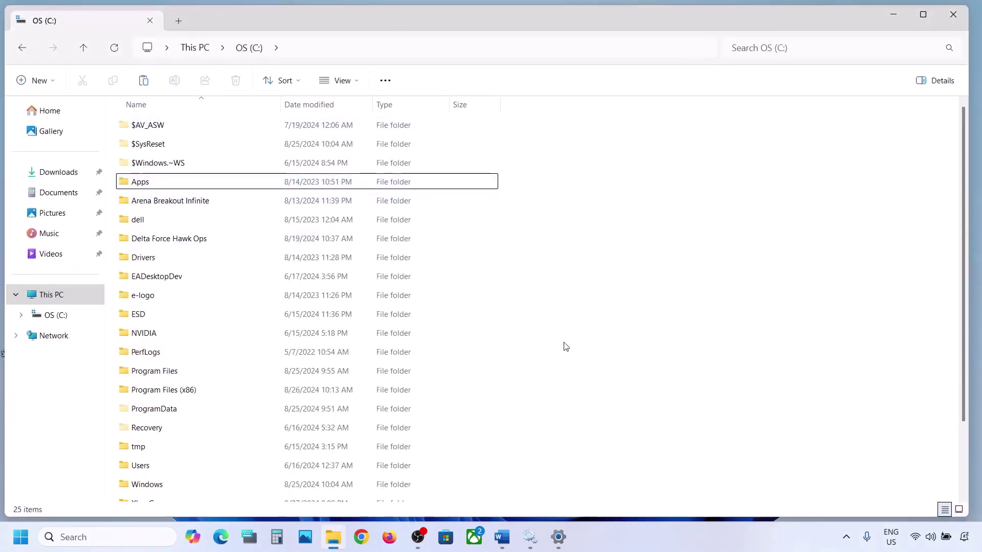
key("ctrl+v")
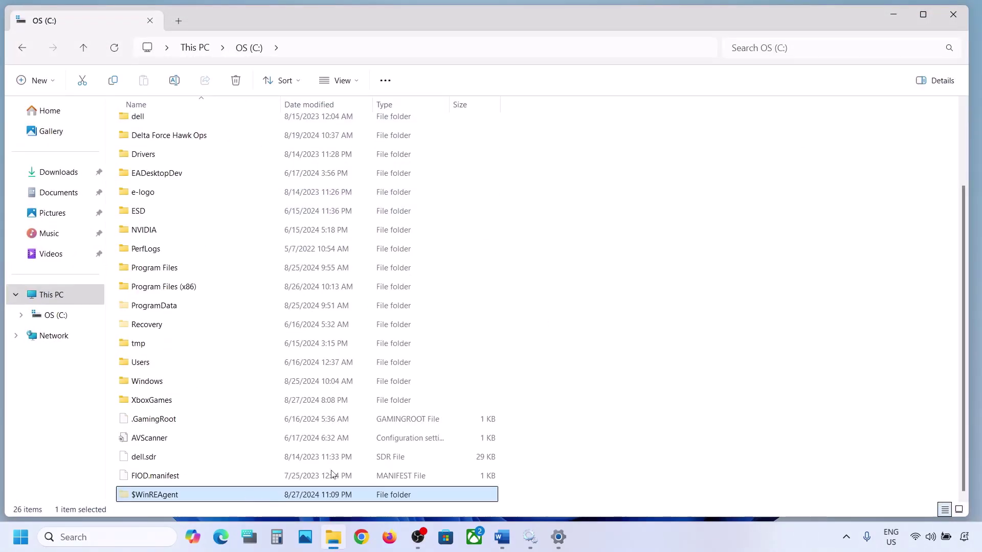
left_click(882, 20)
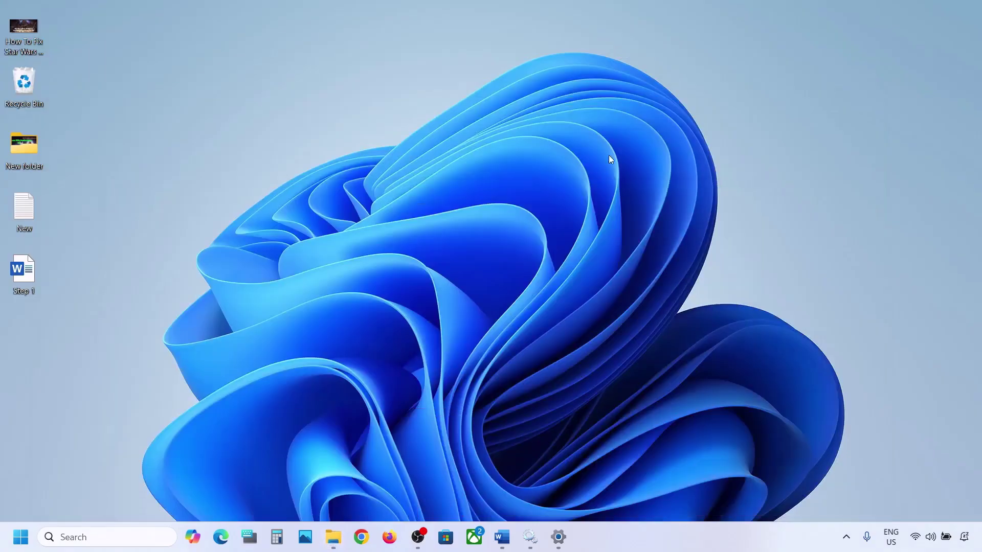
Step: Select the Run Update Troubleshooter step in the Word steps document
left_click(498, 543)
scroll(314, 298, "down", 4)
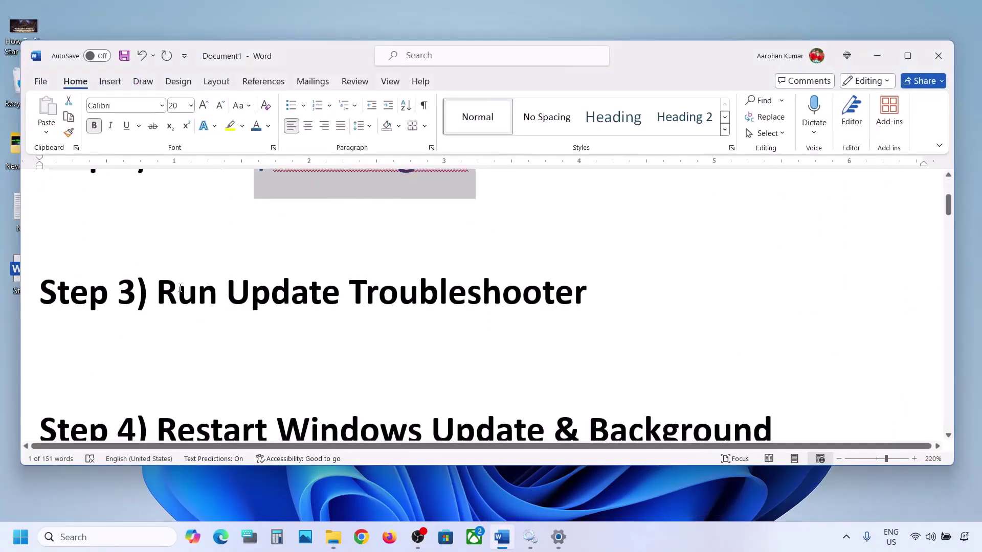
left_click_drag(180, 287, 588, 292)
Step: Run the Windows Update troubleshooter from System > Troubleshoot > Other troubleshooters
left_click(20, 537)
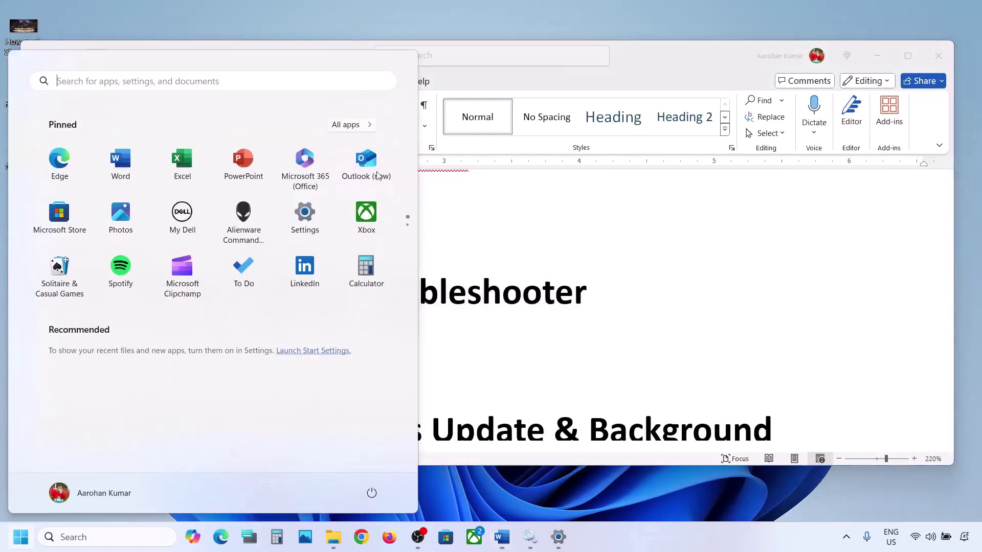
left_click(305, 217)
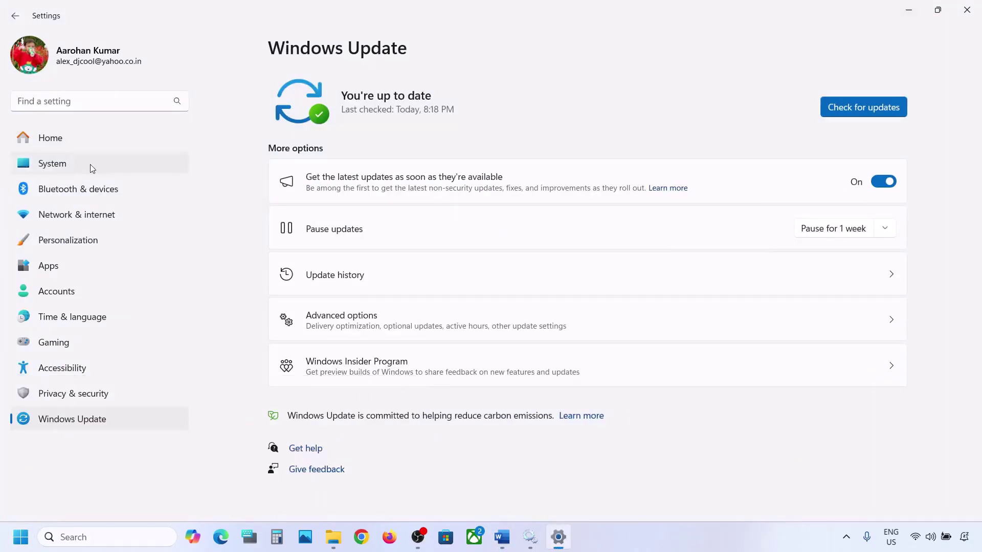
left_click(104, 165)
scroll(368, 247, "down", 5)
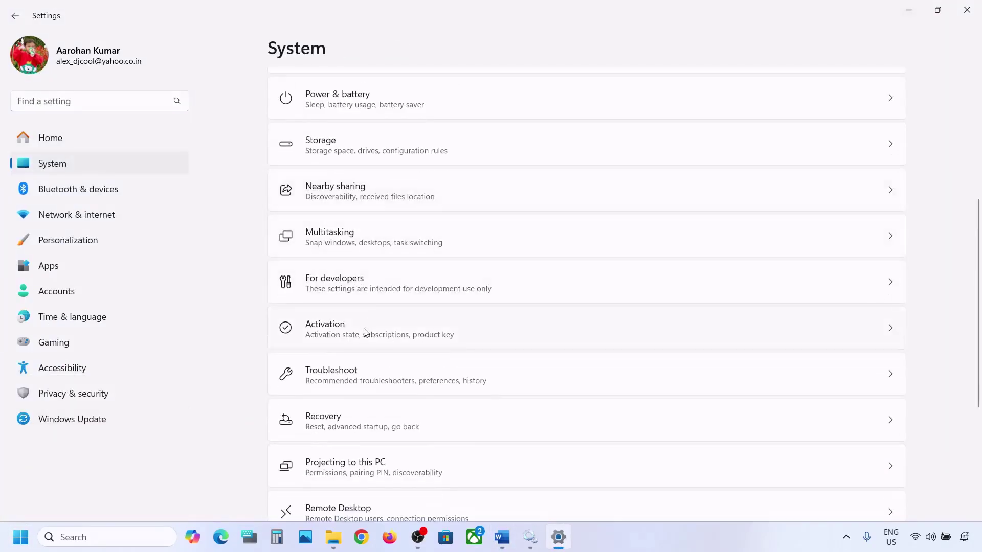
left_click(342, 372)
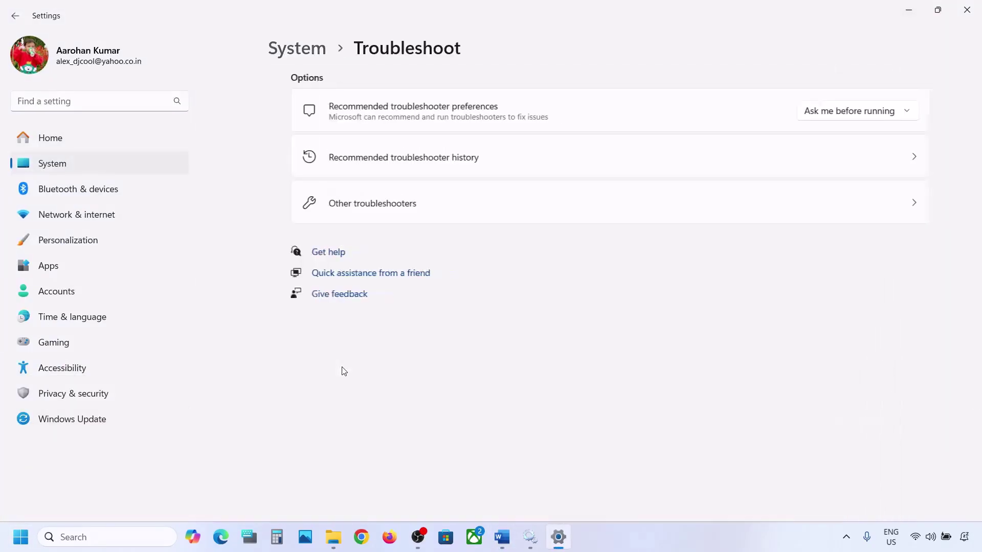
left_click(351, 216)
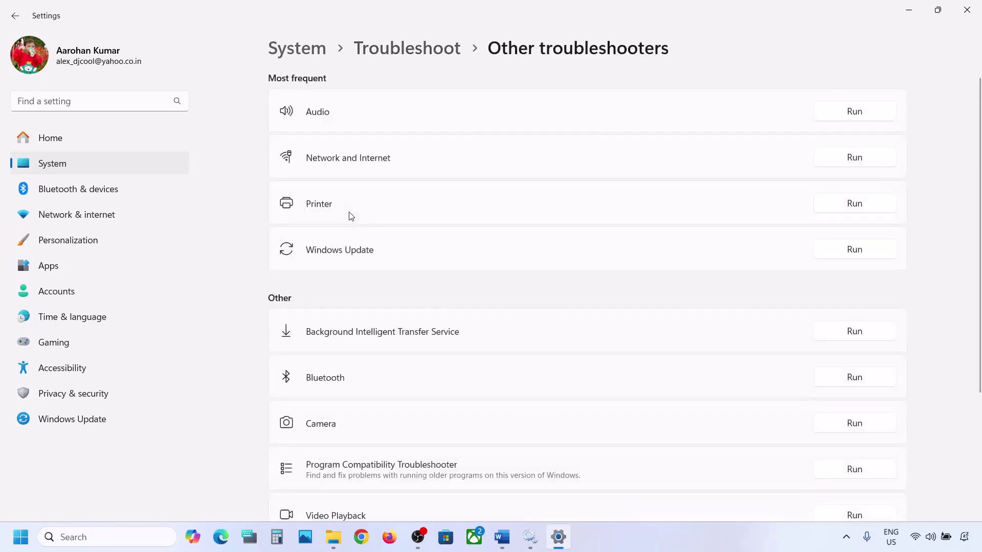
scroll(351, 213, "down", 1)
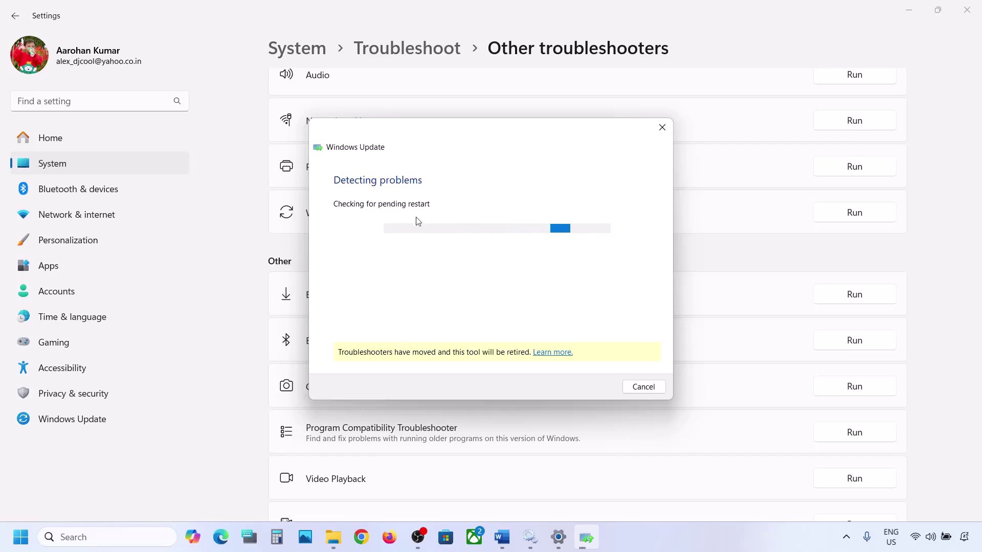
Step: Return to the Word steps and select Step 4 on restarting update services
left_click(501, 537)
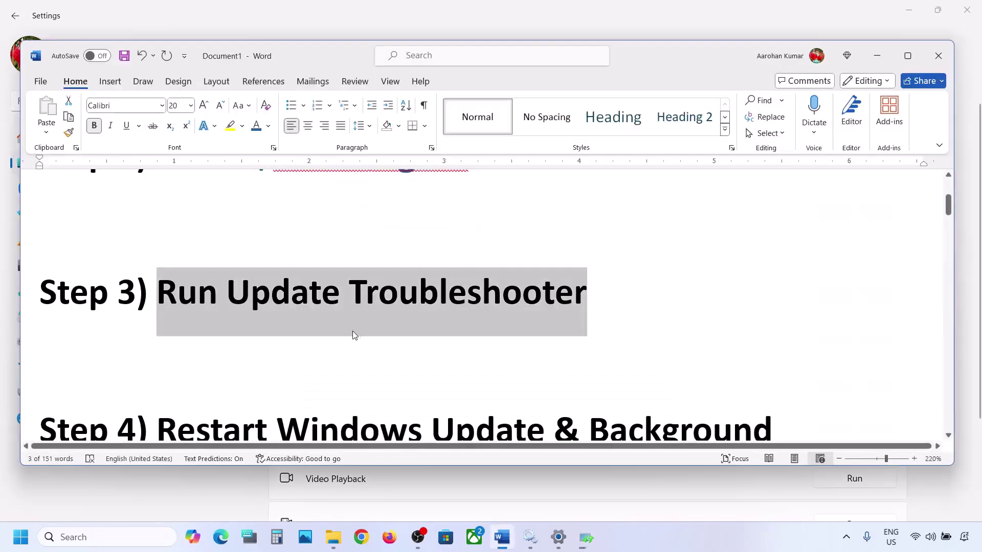
scroll(352, 335, "down", 3)
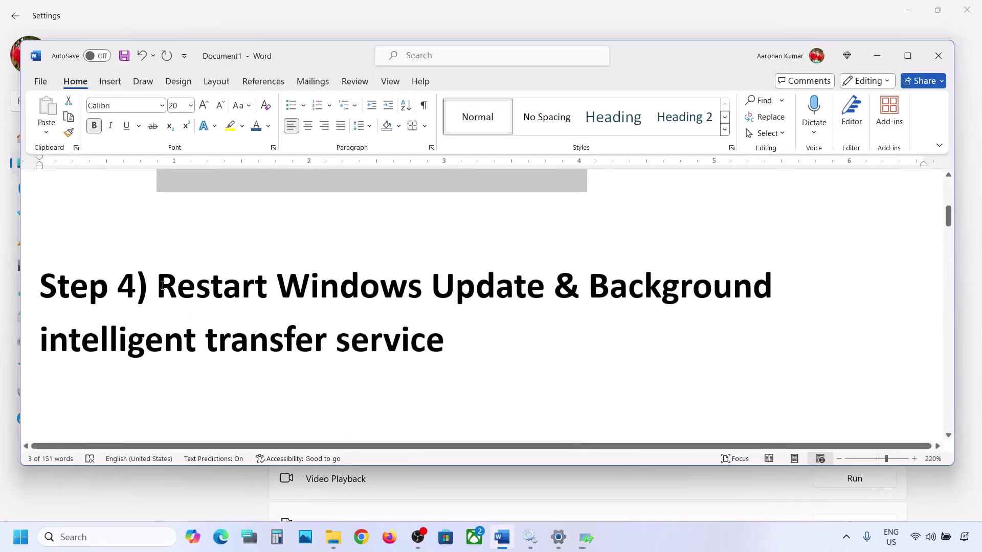
left_click_drag(163, 285, 261, 415)
Step: Open Services and set the Windows Update service's startup type to Automatic
left_click(85, 537)
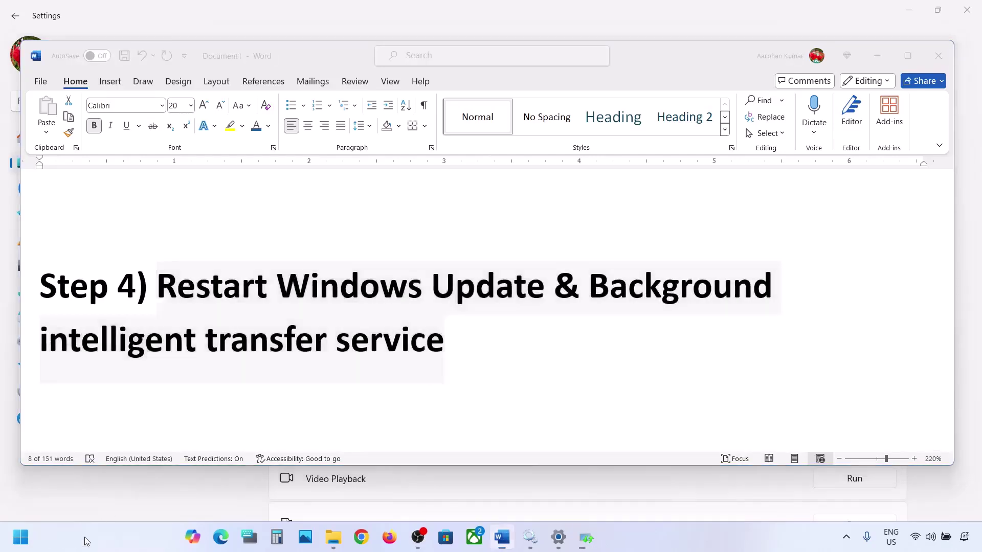
type("services")
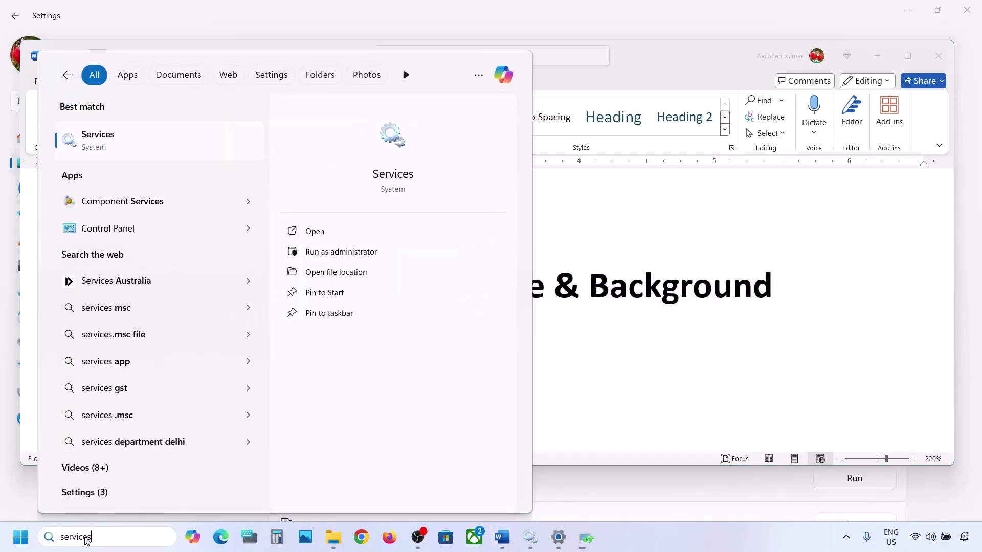
key("Return")
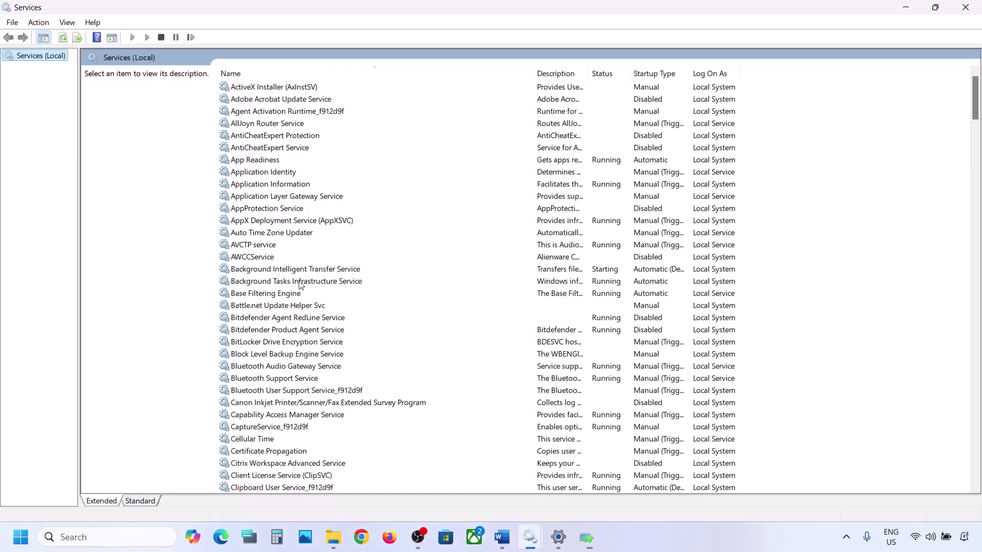
left_click(284, 293)
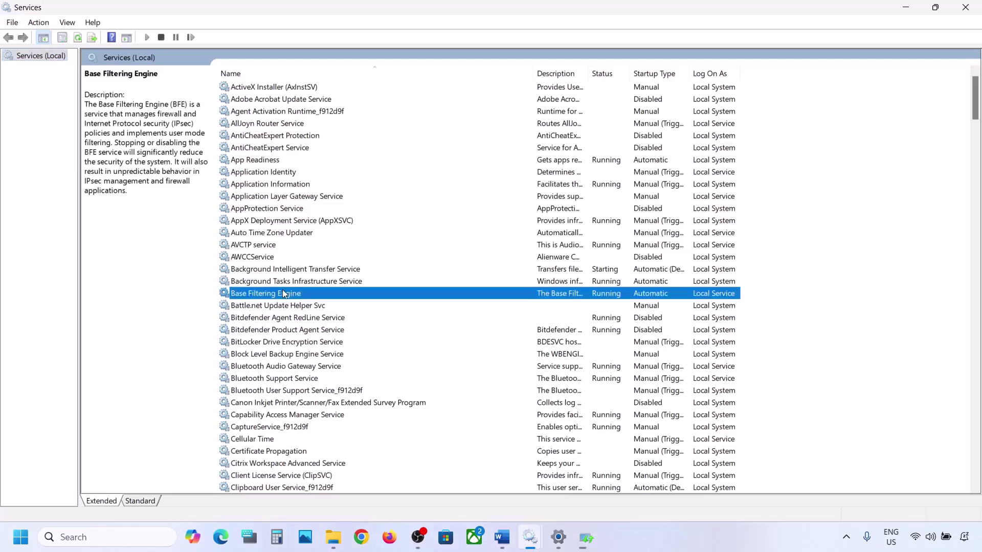
key("w")
scroll(322, 397, "down", 8)
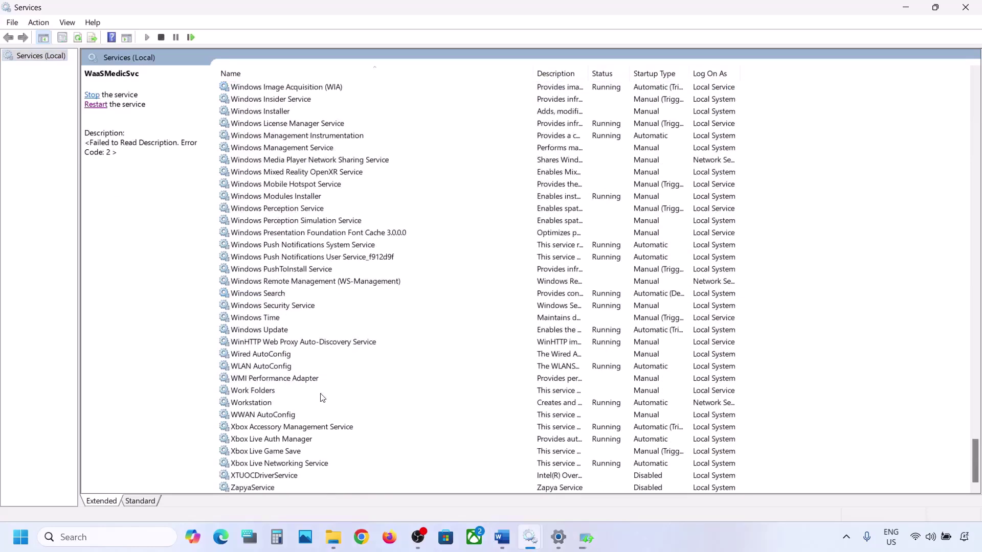
left_click(264, 332)
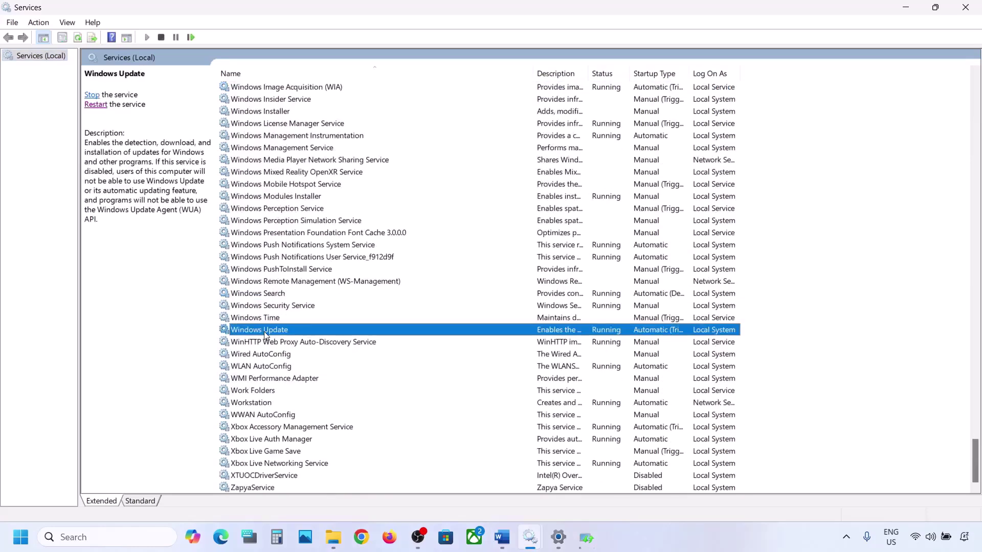
double_click(321, 331)
left_click(479, 254)
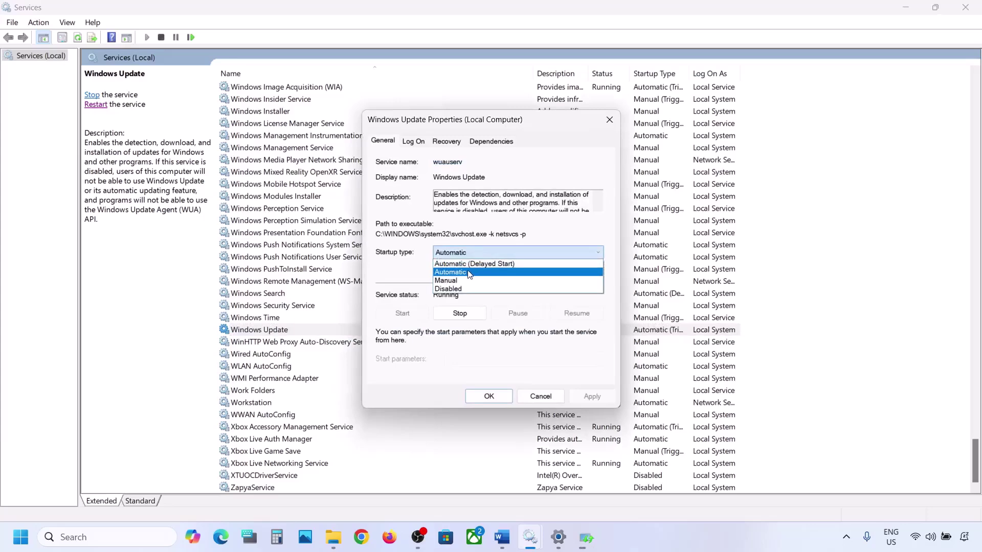
left_click(469, 275)
left_click(591, 397)
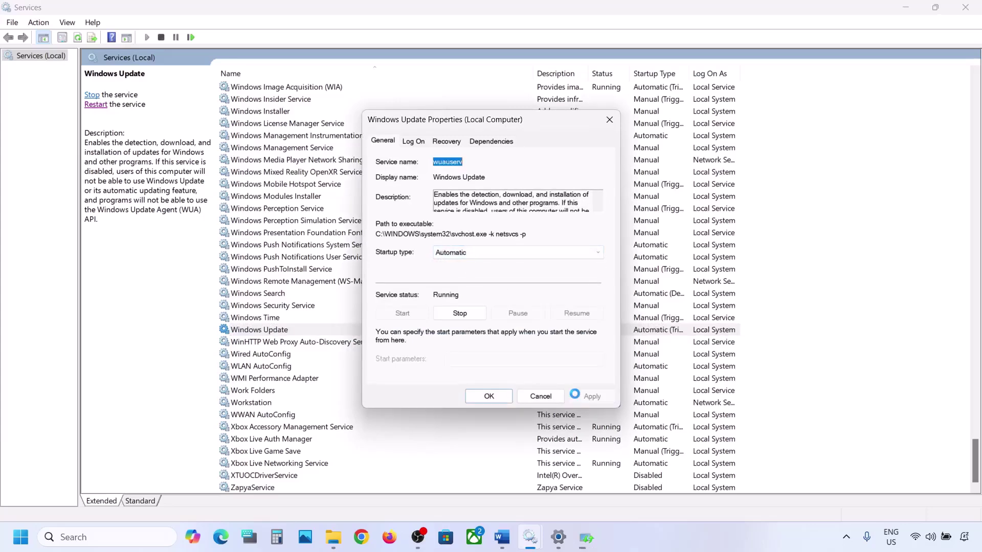
left_click(476, 397)
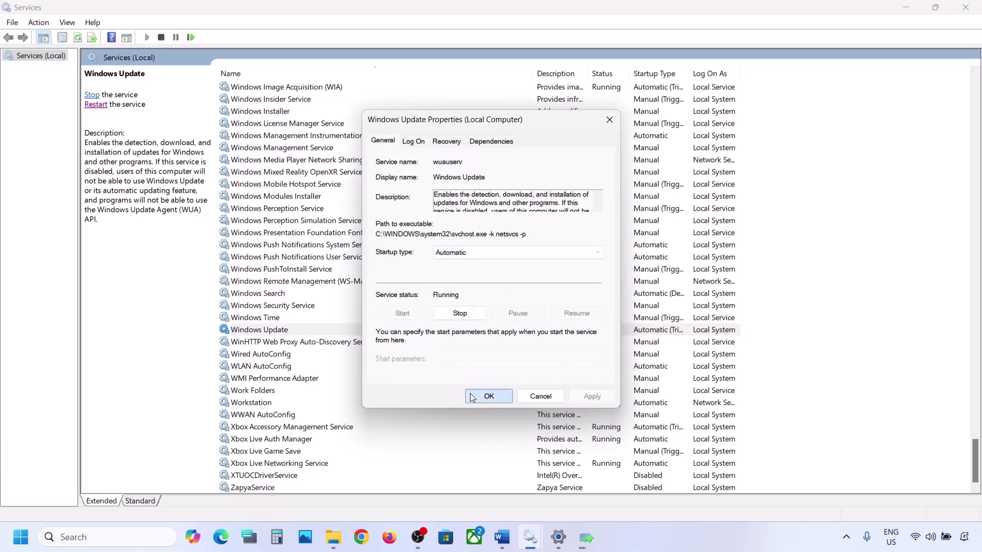
Step: Restart the Windows Update service
right_click(265, 333)
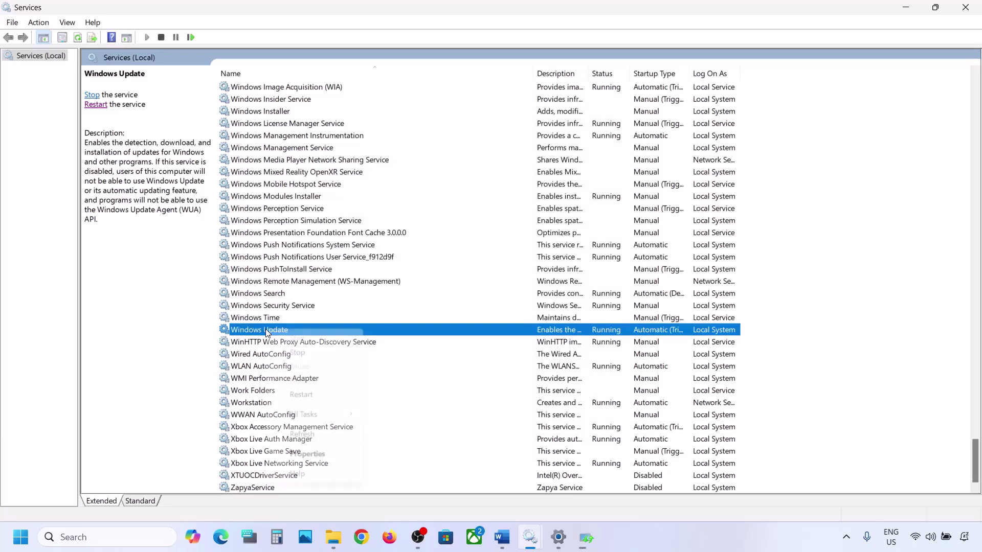
left_click(301, 394)
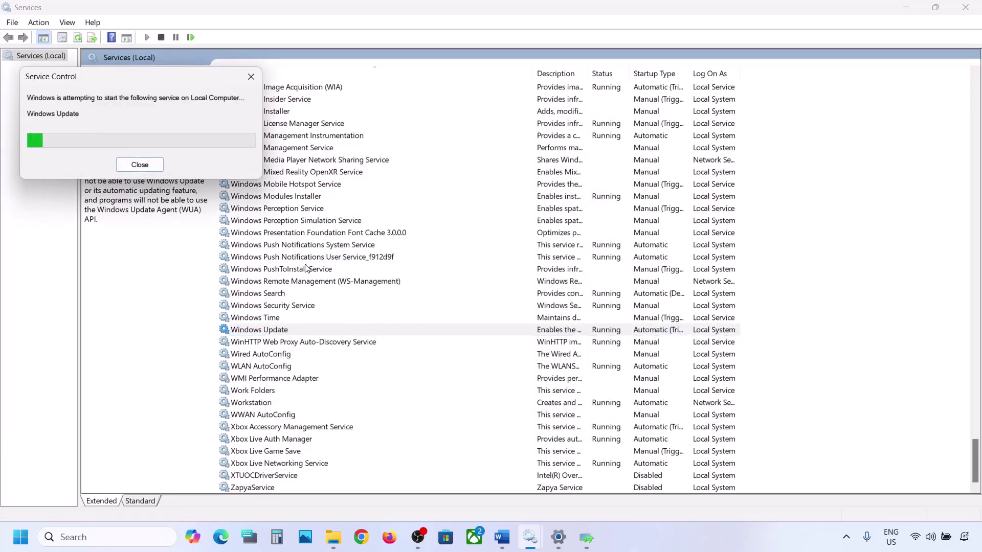
left_click(288, 259)
key("Home")
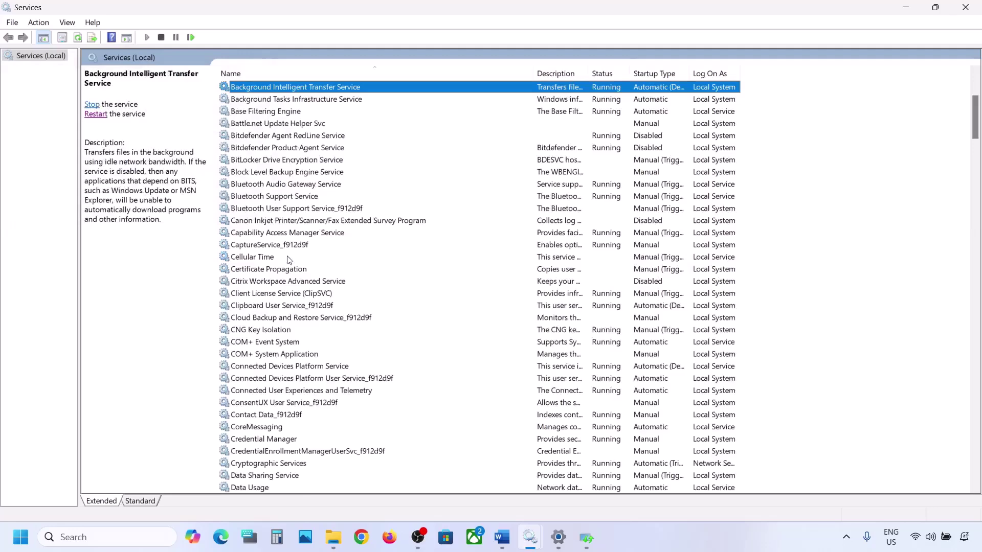
Step: Change the Background Intelligent Transfer Service startup type from delayed to Automatic
scroll(348, 190, "up", 3)
double_click(323, 199)
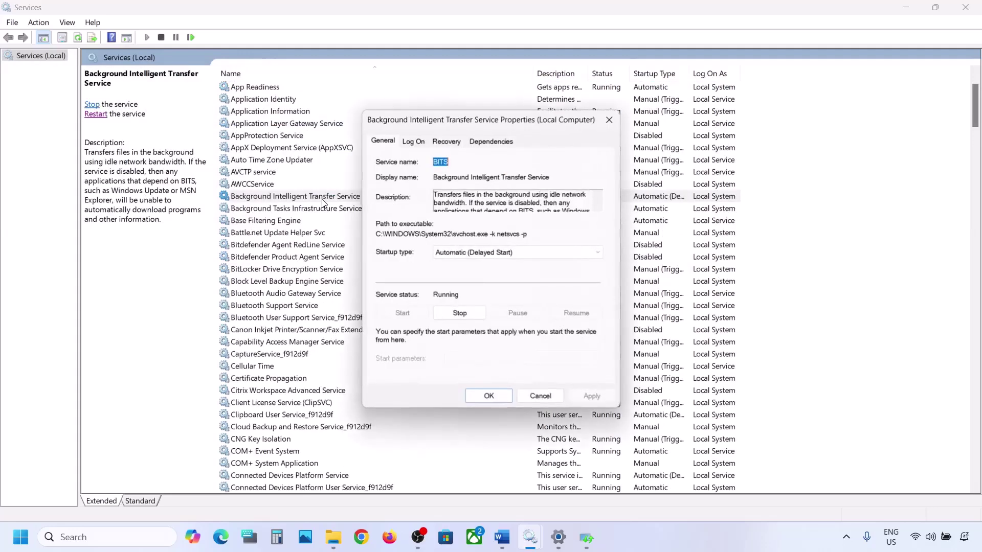
left_click(461, 253)
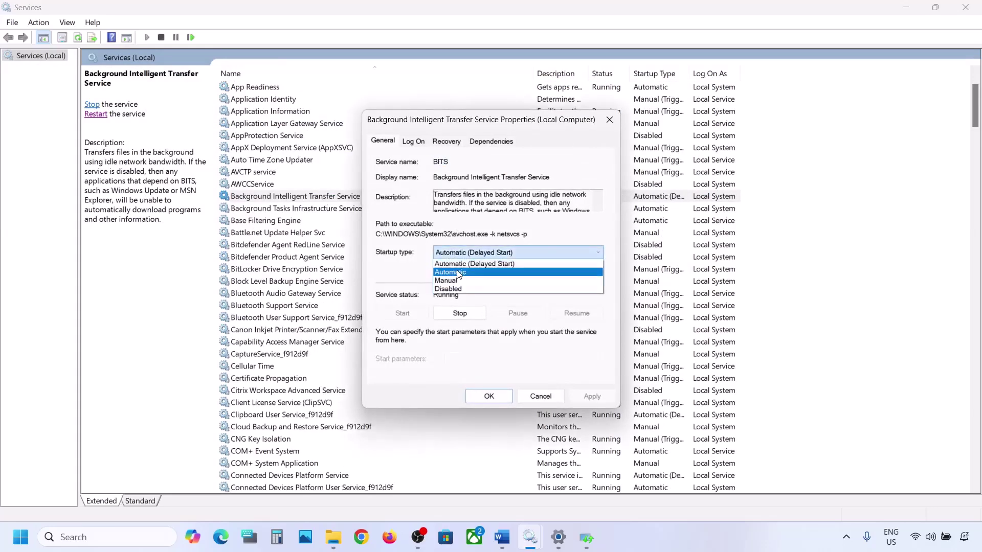
left_click(450, 272)
left_click(591, 397)
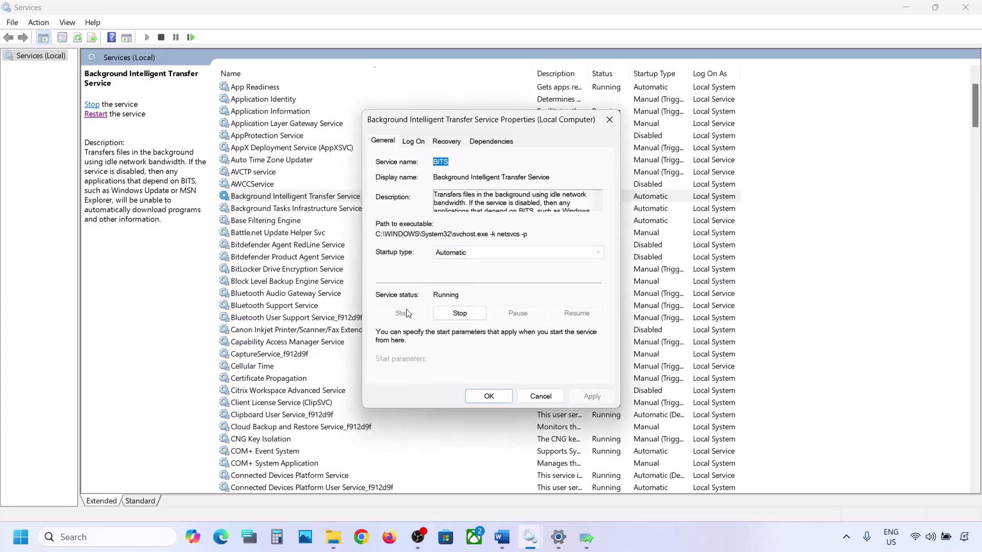
left_click(489, 396)
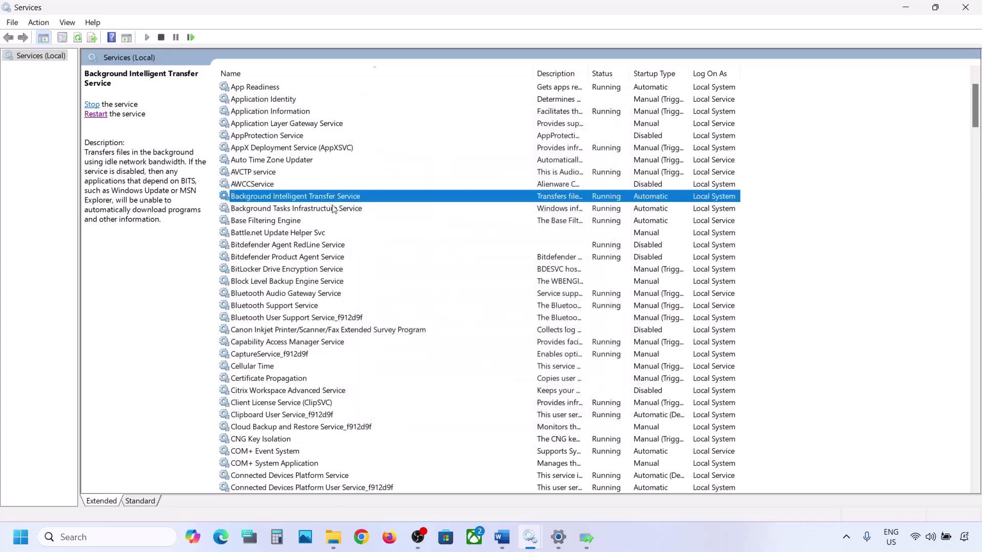
Step: Restart the Background Intelligent Transfer Service
right_click(303, 200)
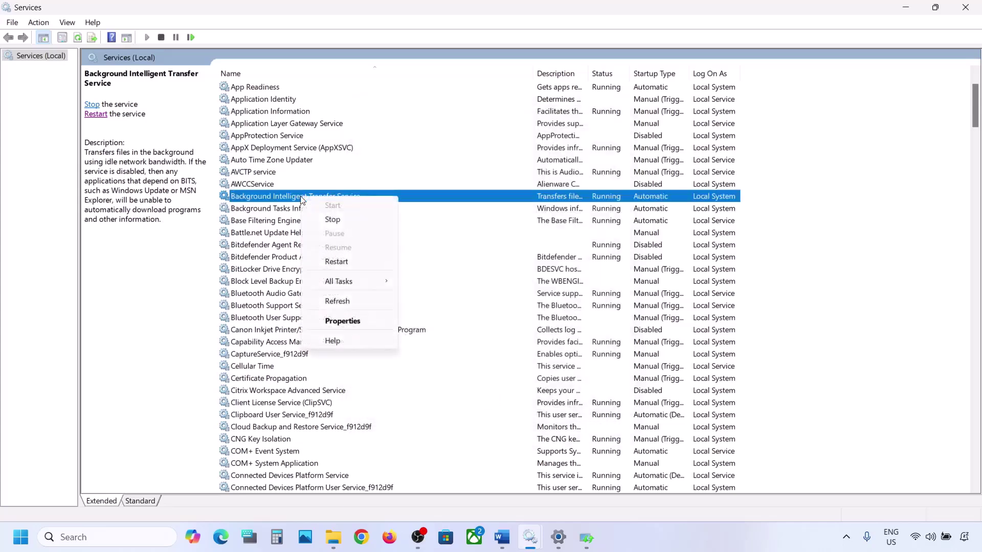
left_click(337, 262)
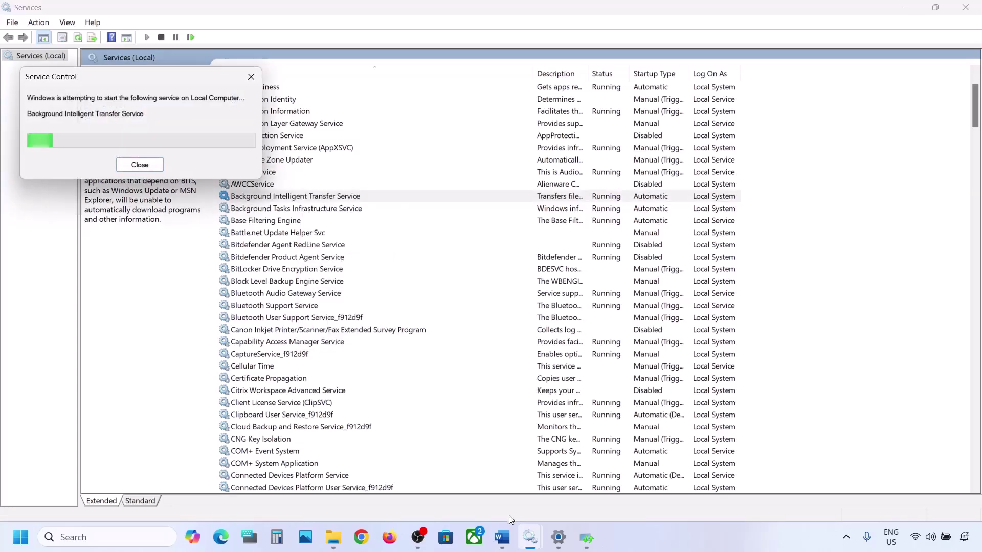
mouse_move(504, 540)
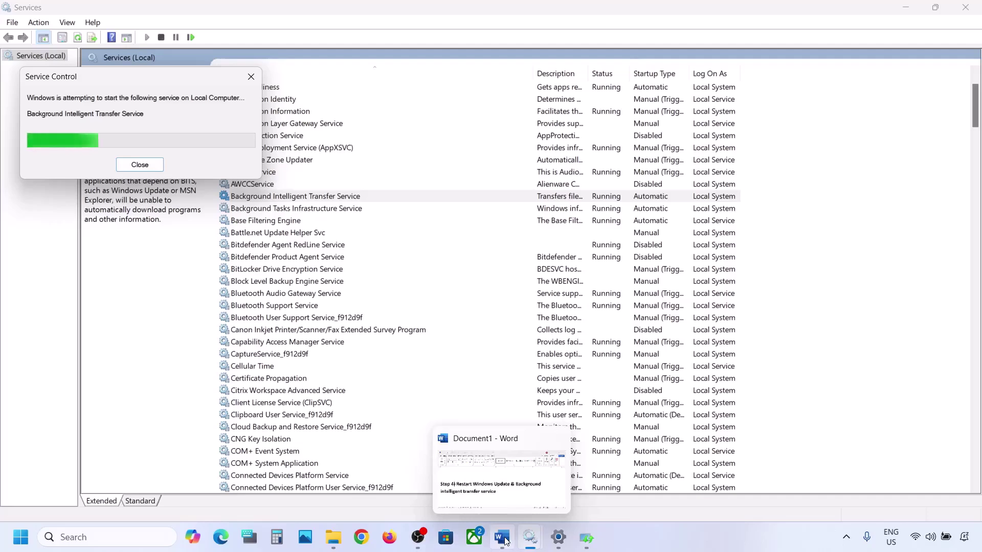
Step: Copy the Windows 11 download link from Step 5 in the Word document
left_click(504, 539)
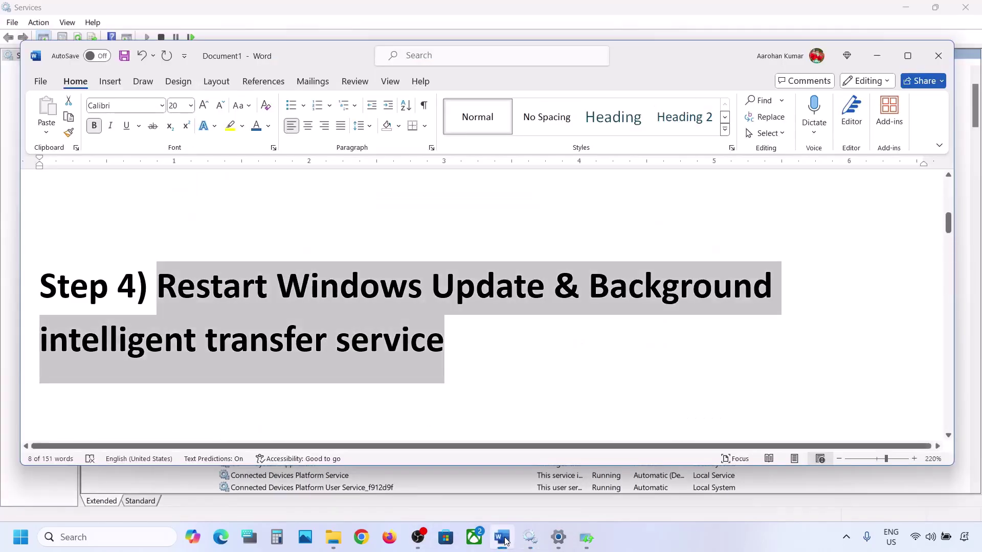
scroll(471, 367, "down", 3)
scroll(471, 368, "down", 3)
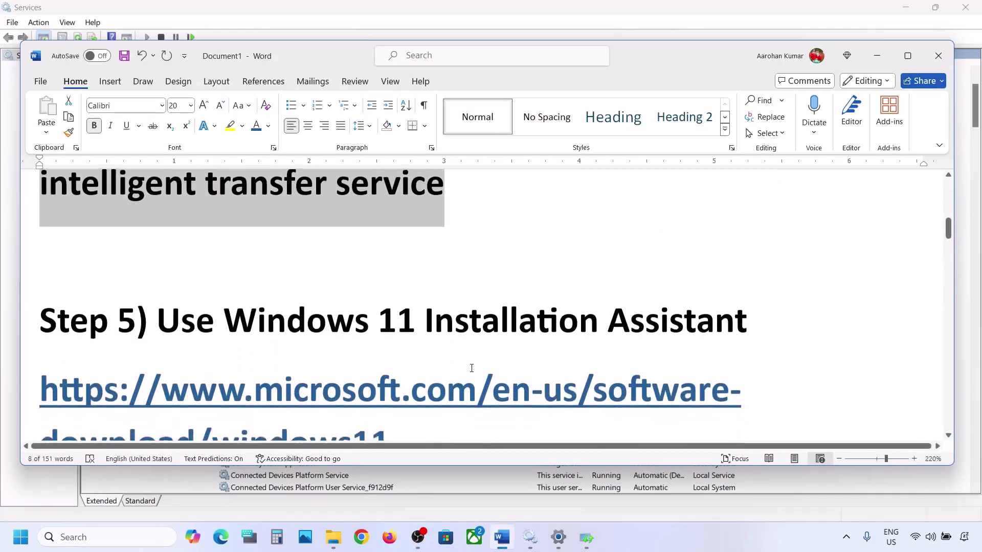
left_click_drag(408, 382, 41, 327)
right_click(41, 327)
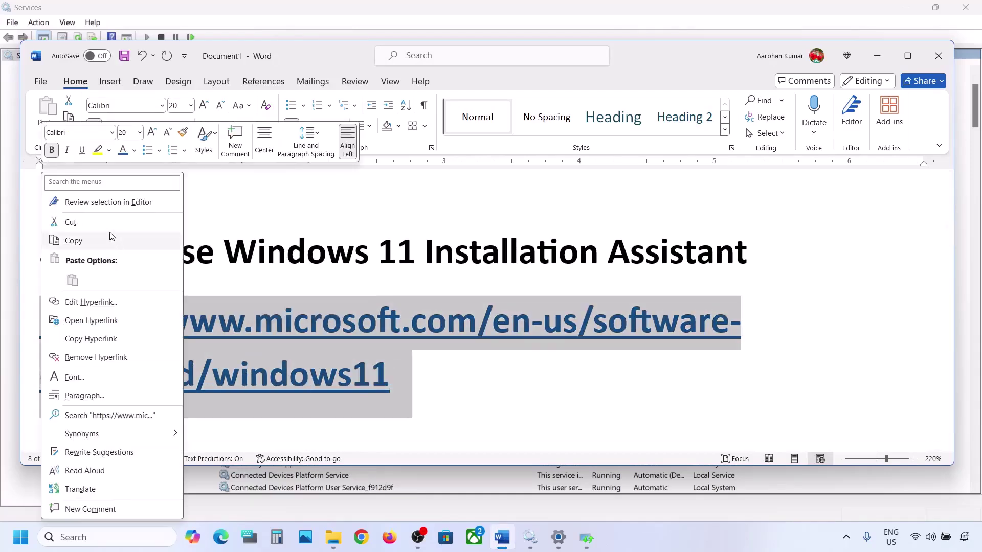
left_click(95, 300)
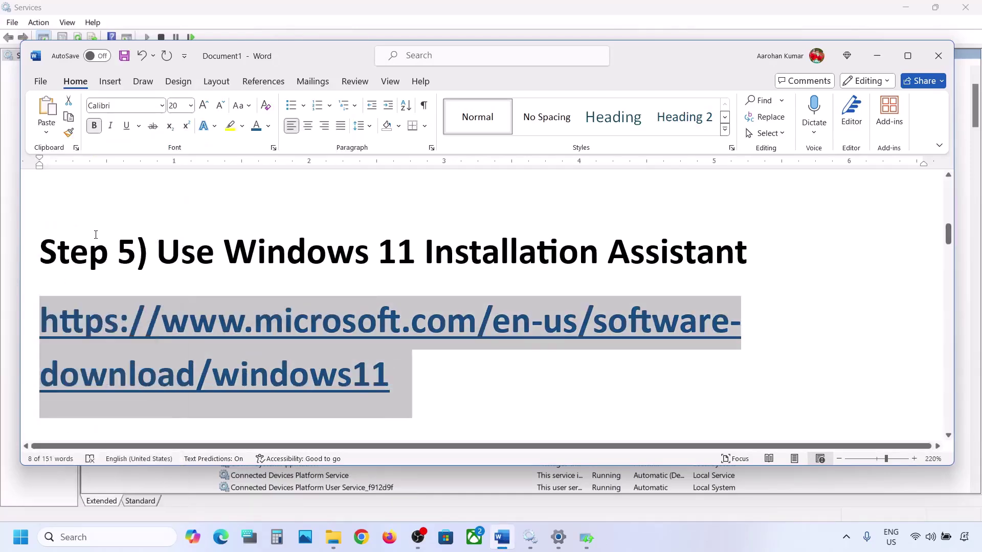
Step: Paste the link into Chrome and load the Download Windows 11 page
left_click(362, 538)
key("ctrl+v")
key("Return")
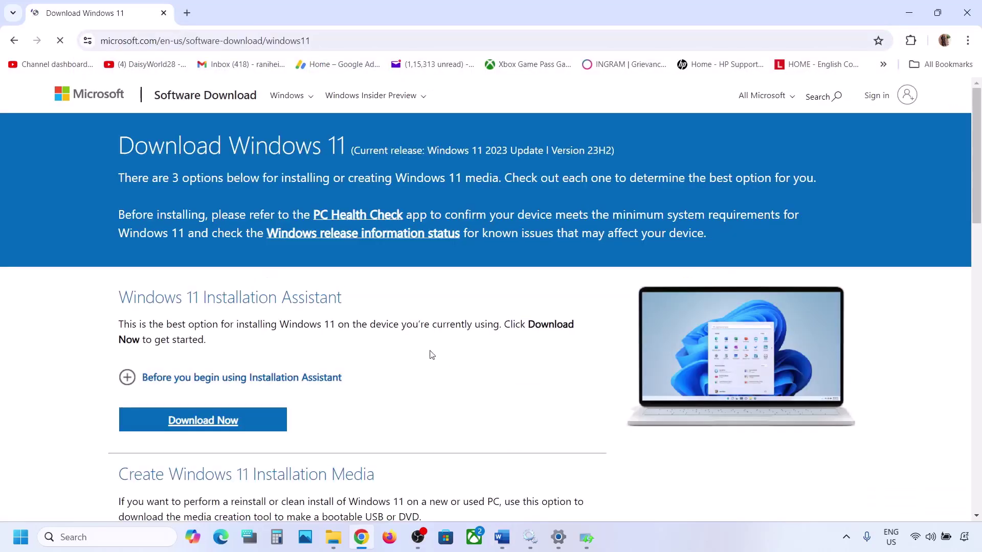
Step: Download and run the Windows 11 Installation Assistant, which reports Windows 11 is already current
scroll(417, 345, "down", 1)
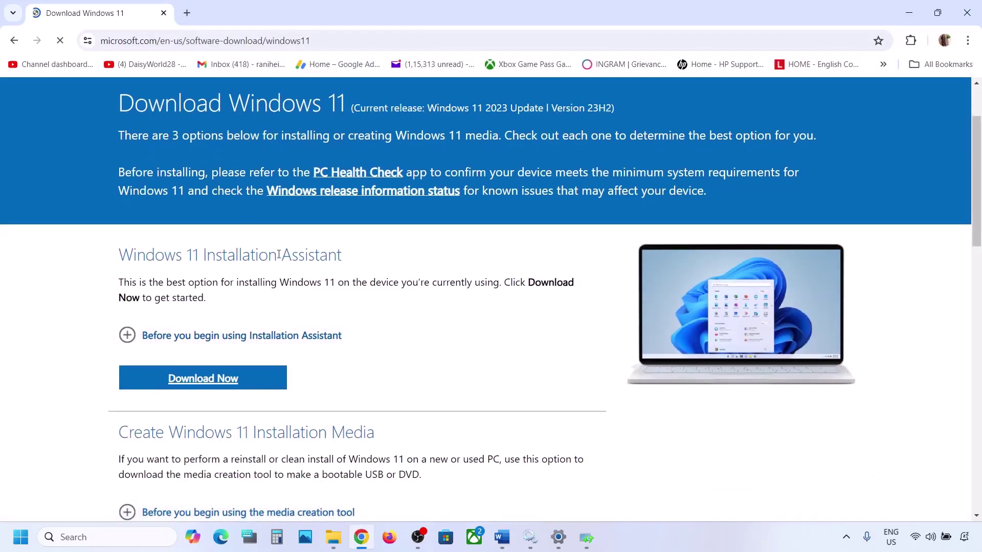
left_click(209, 379)
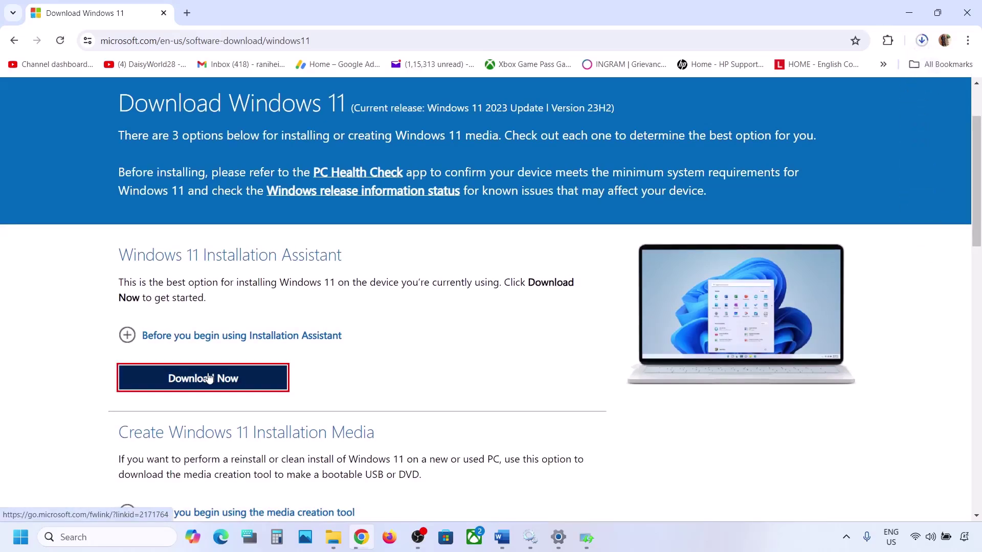
left_click(781, 80)
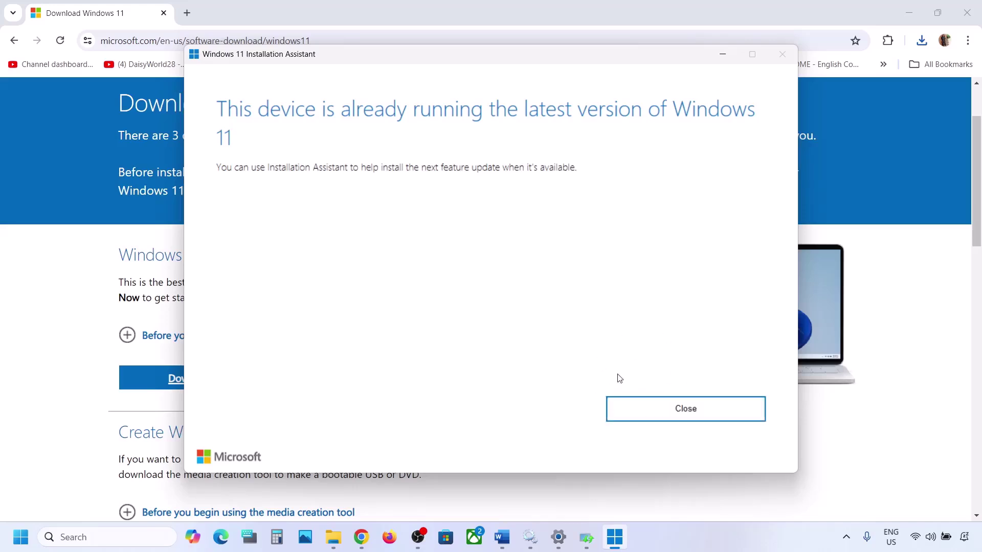
left_click(725, 55)
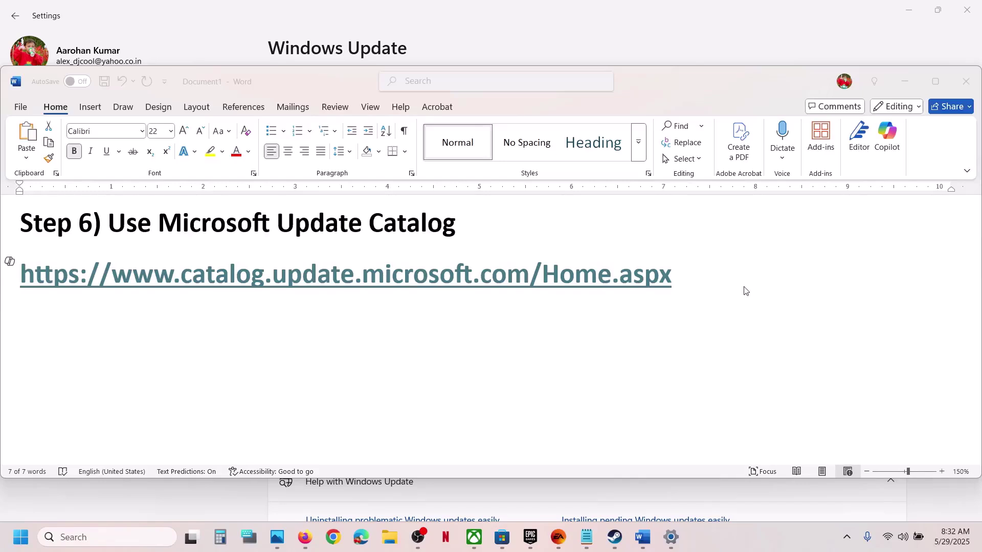
Step: Copy the Microsoft Update Catalog URL from Step 6 of the Word notes for the browser
left_click(703, 284)
key("ctrl+a")
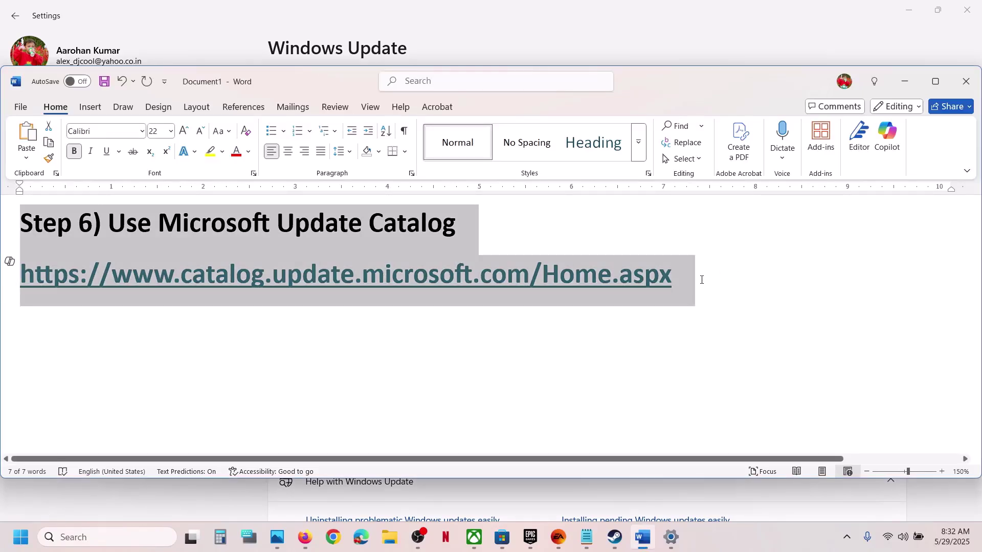
left_click(702, 279)
left_click_drag(688, 279, 159, 225)
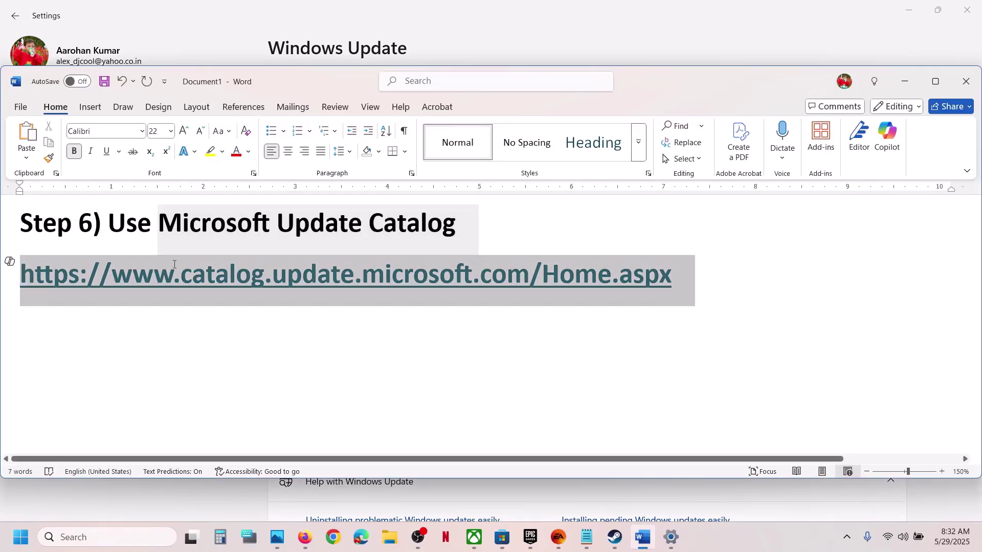
left_click_drag(174, 264, 175, 266)
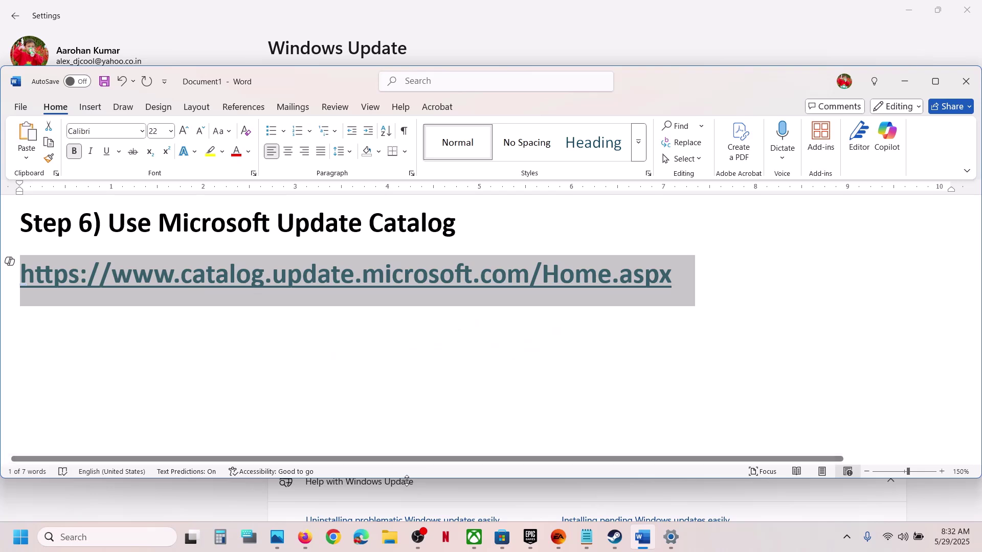
key("ctrl+c")
left_click(334, 537)
Step: Open the pasted Update Catalog link and search it for KB5058499
key("ctrl+v")
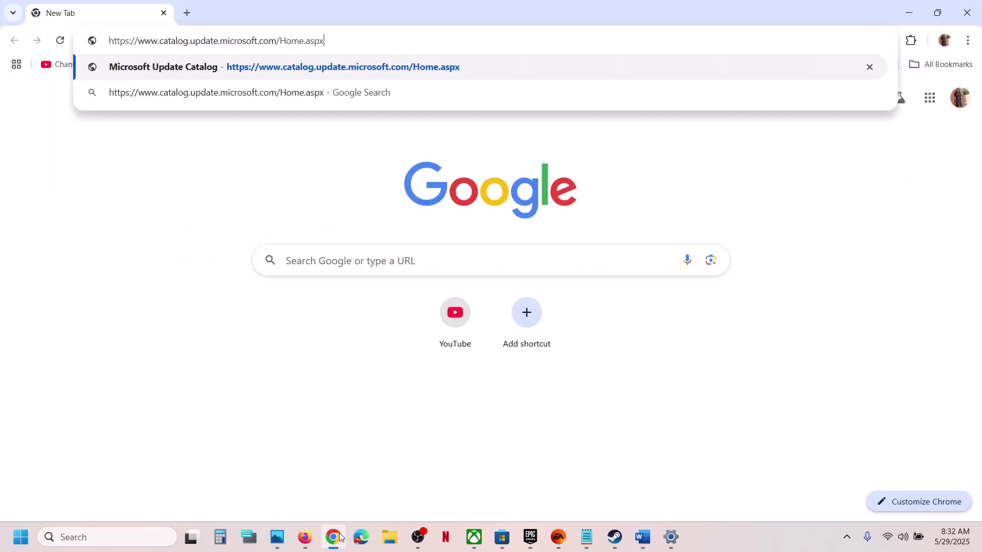
key("Return")
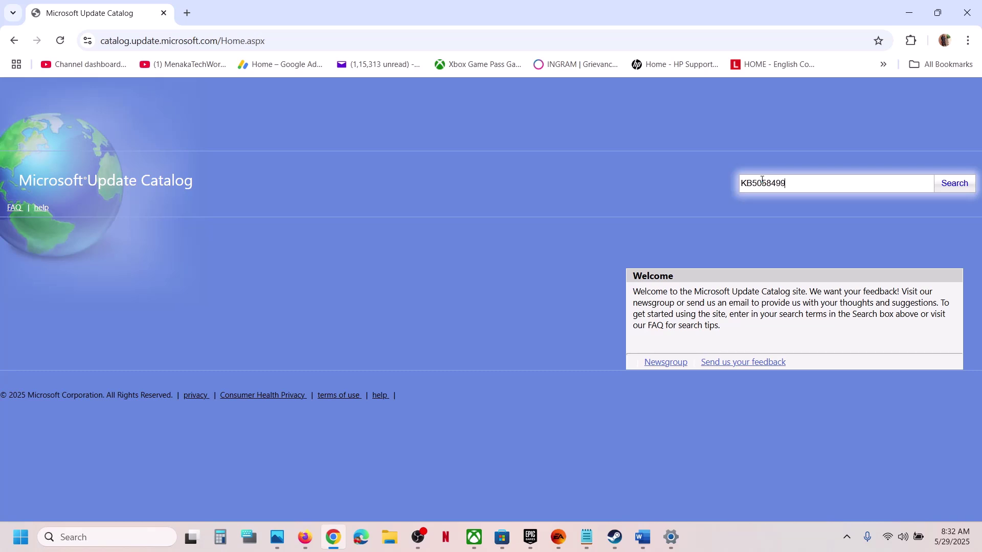
key("Return")
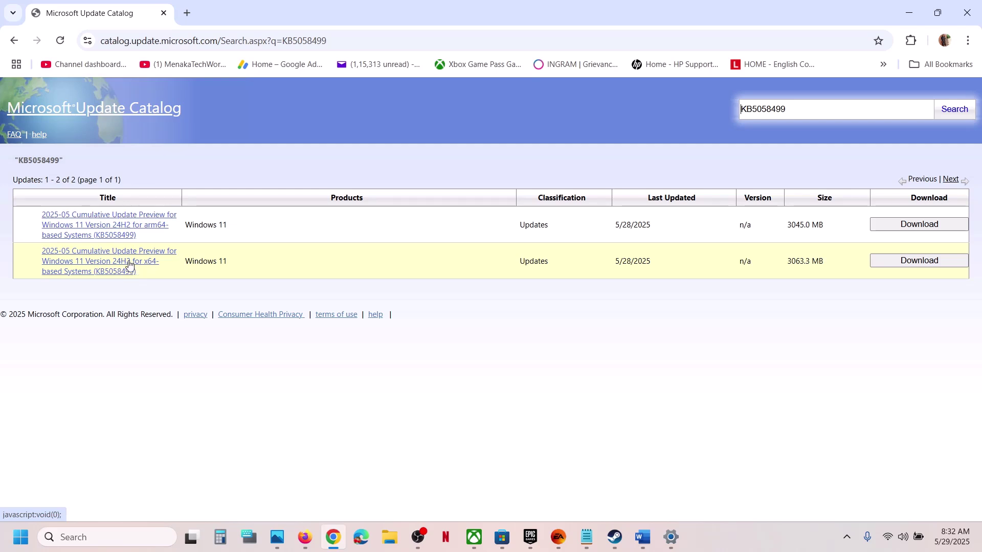
key("alt+Tab")
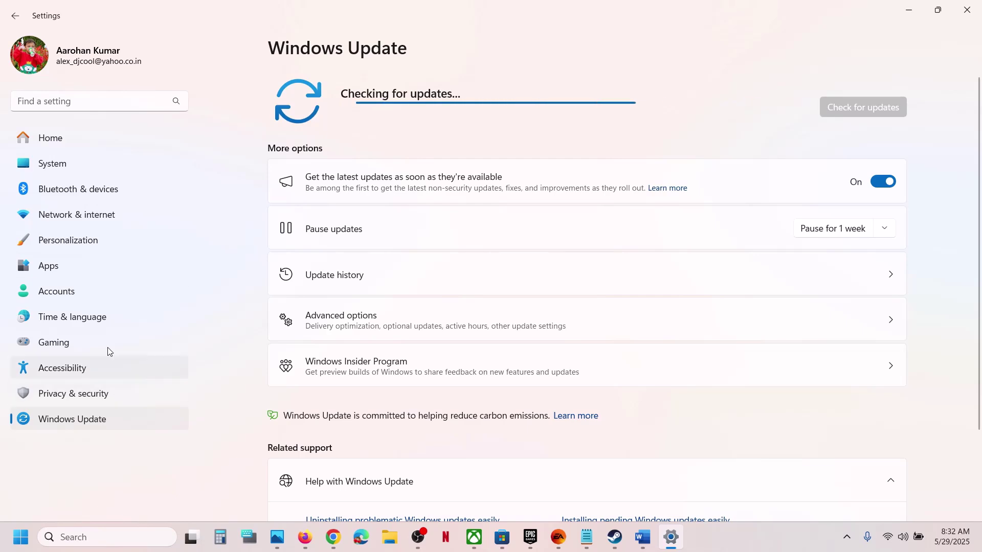
Step: Check System > About for the system type: 64-bit operating system, x64-based processor
left_click(61, 156)
scroll(410, 215, "down", 10)
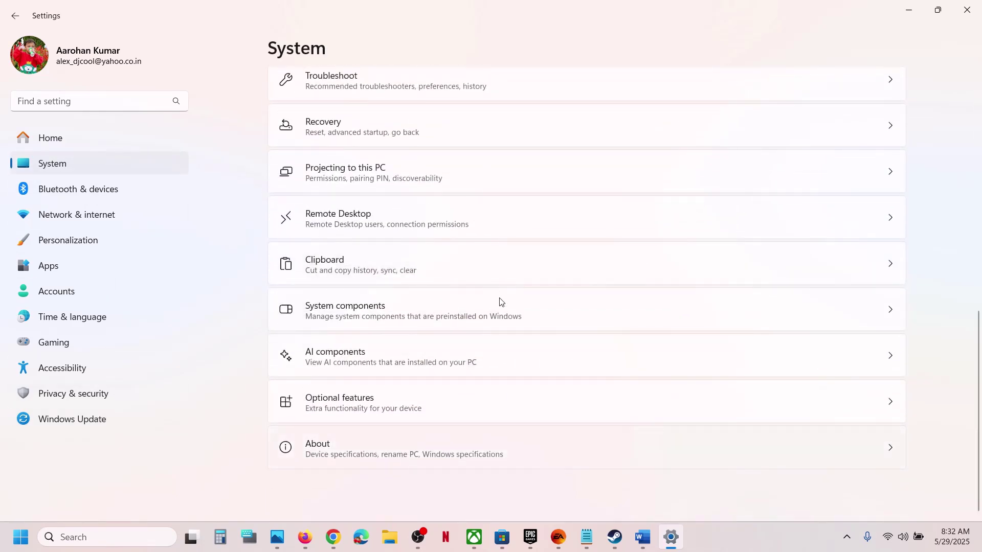
left_click(429, 441)
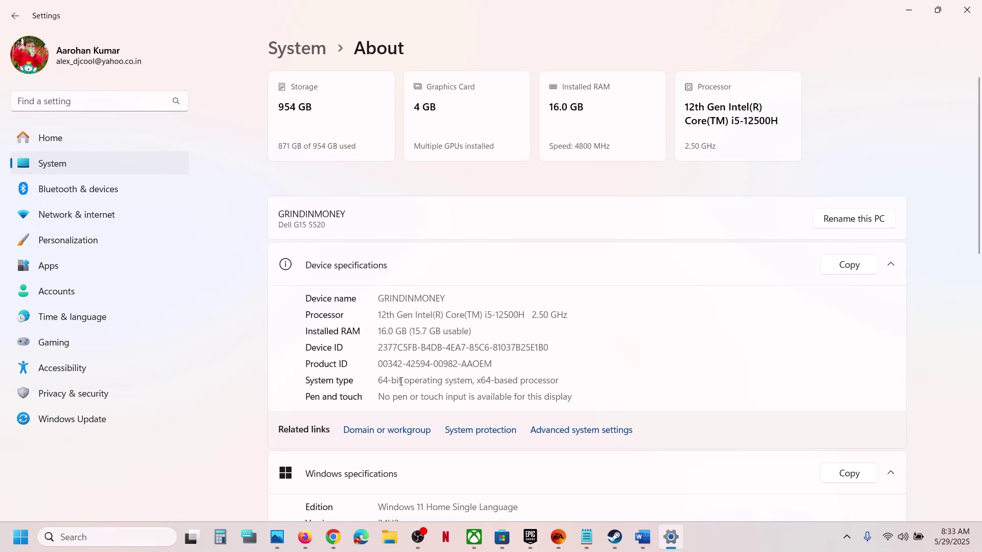
left_click_drag(401, 381, 560, 381)
left_click(908, 12)
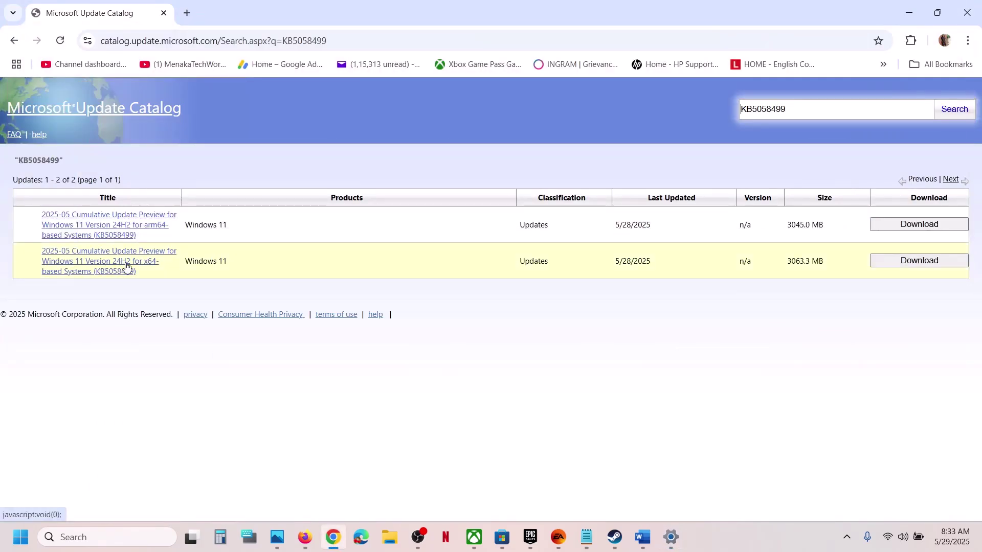
Step: Start downloading the x64 KB5058499 .msu package and check its download progress
left_click(903, 261)
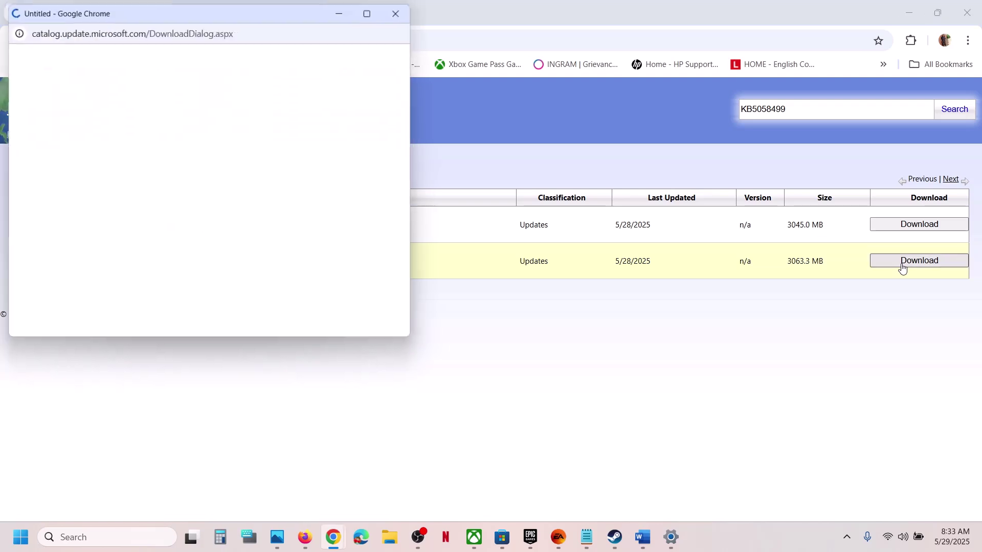
left_click_drag(228, 16, 622, 113)
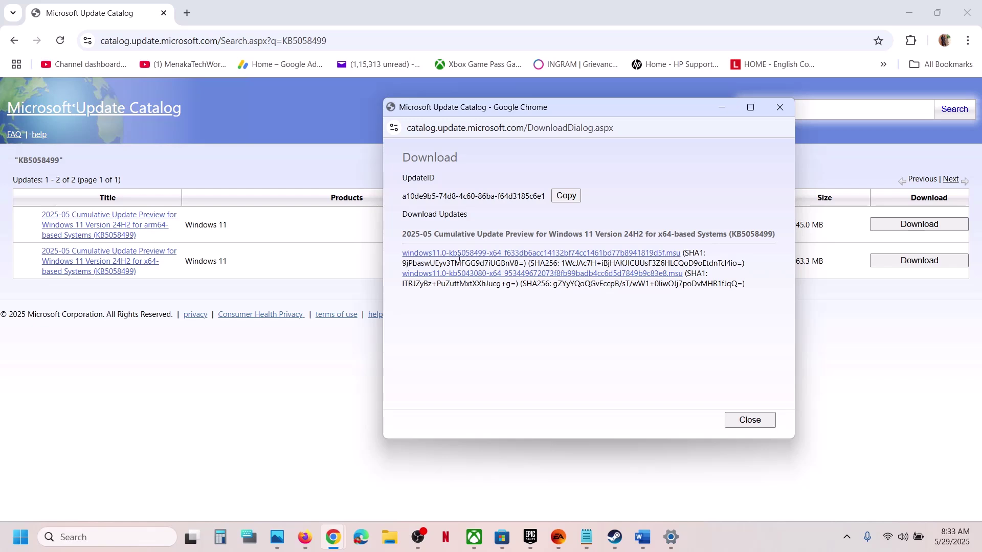
left_click(496, 255)
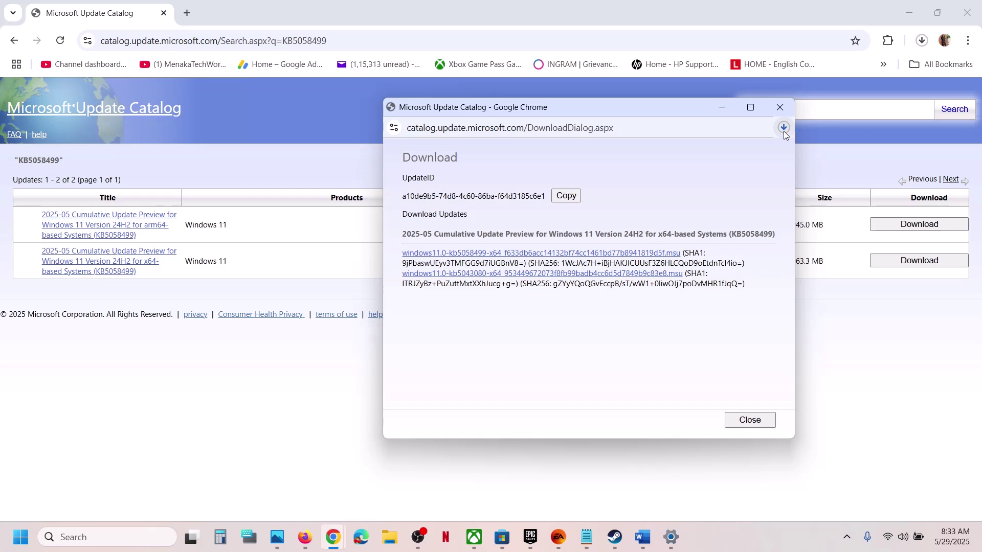
left_click(783, 127)
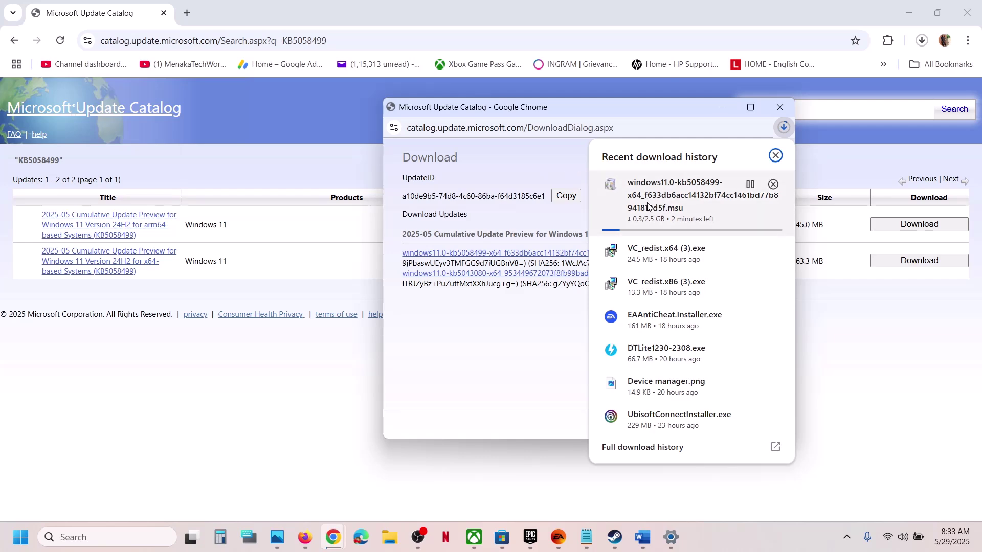
left_click(567, 179)
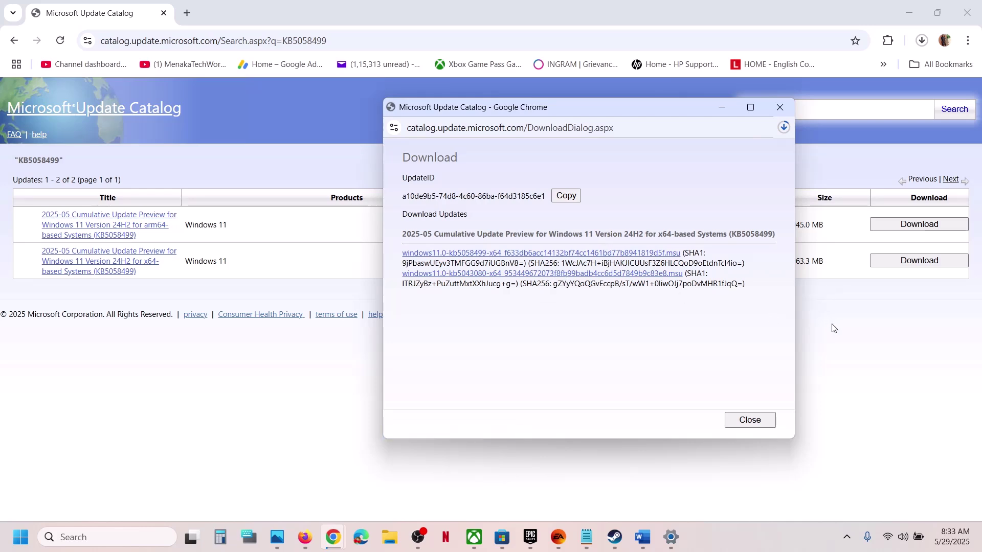
left_click(787, 530)
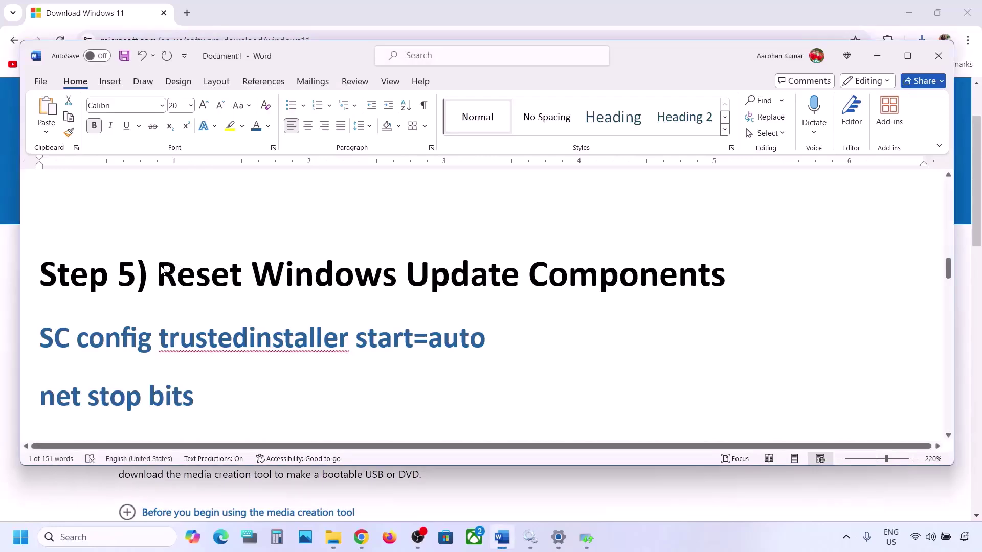
Step: Copy the Step 5 commands from 'SC config trustedinstaller start=auto' through 'net start appidsvc'
left_click_drag(161, 271, 724, 279)
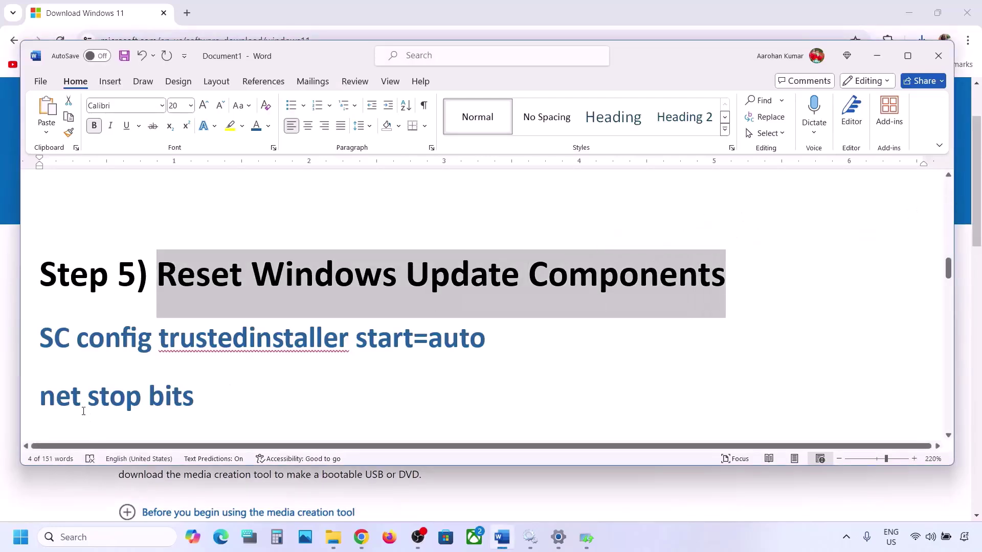
left_click(41, 335)
key("shift+Down")
key("shift+Down")
key("shift+Down")
key("shift+Down")
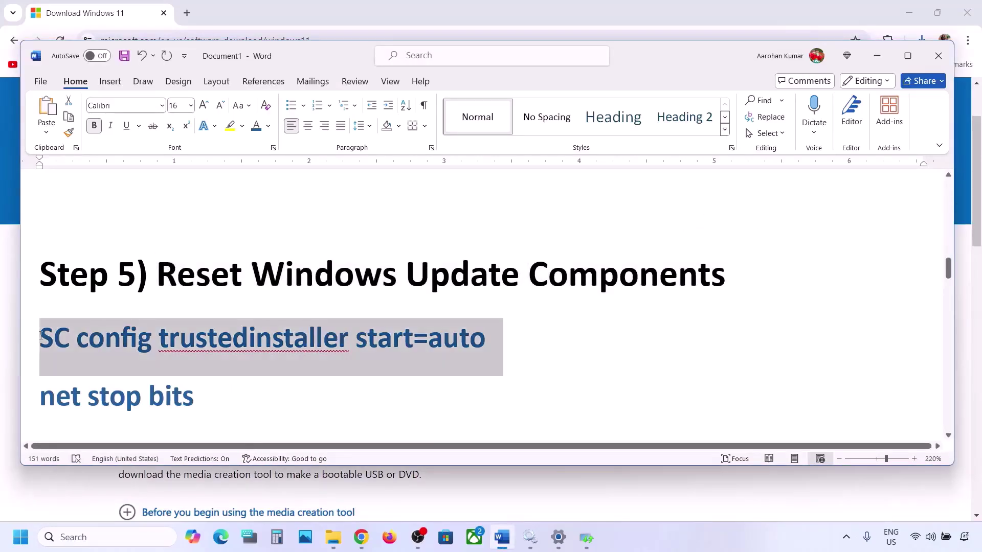
key("shift+Down")
key("shift+Down")
key("shift+Down")
key("shift+Down")
key("shift+Down")
key("shift+Down")
key("shift+Down")
key("shift+Down")
key("shift+Down")
key("shift+Down")
key("shift+Down")
key("shift+Down")
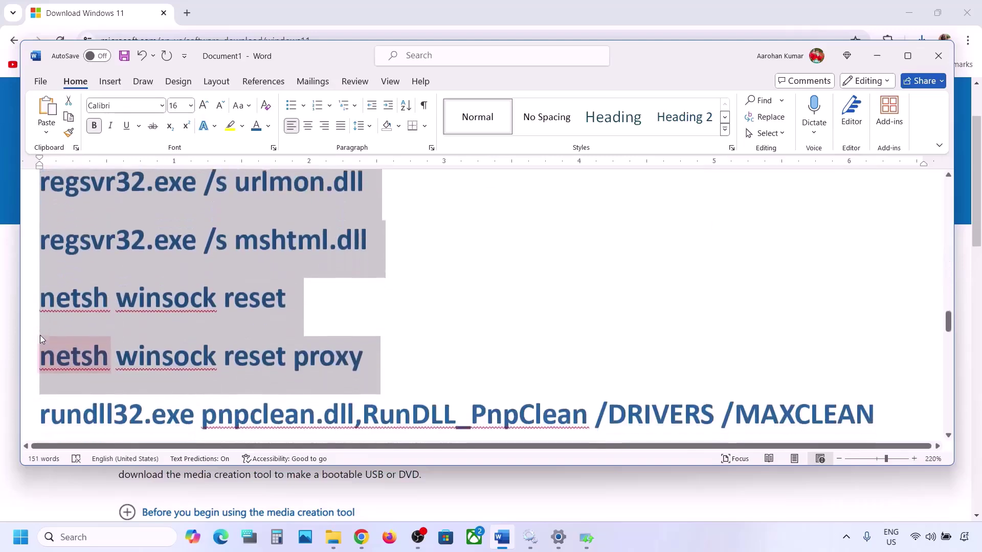
key("shift+Down")
key("shift+Down")
key("shift+Down")
key("shift+Down")
key("shift+Down")
key("shift+Down")
key("shift+Down")
key("shift+Down")
key("shift+Down")
key("shift+Down")
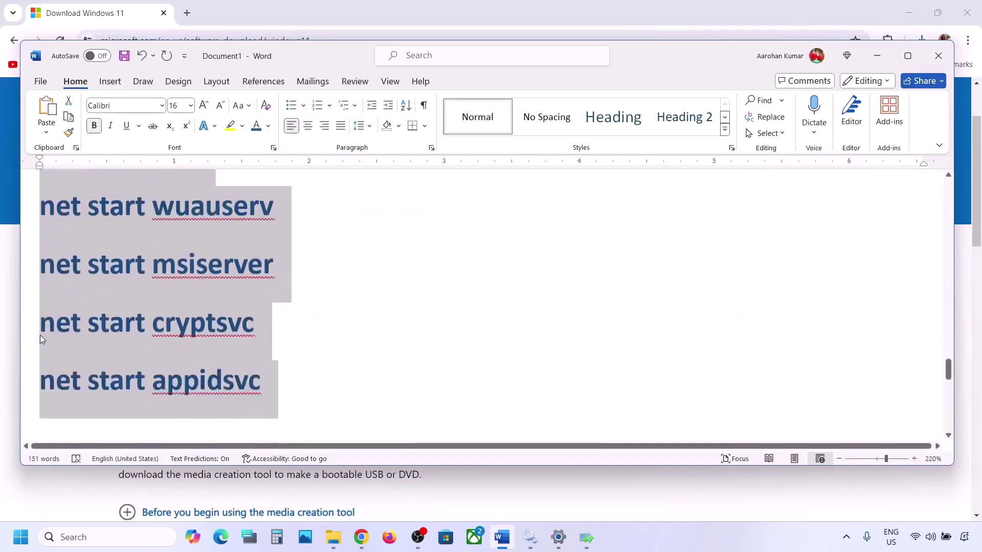
key("shift+Up")
key("shift+Up")
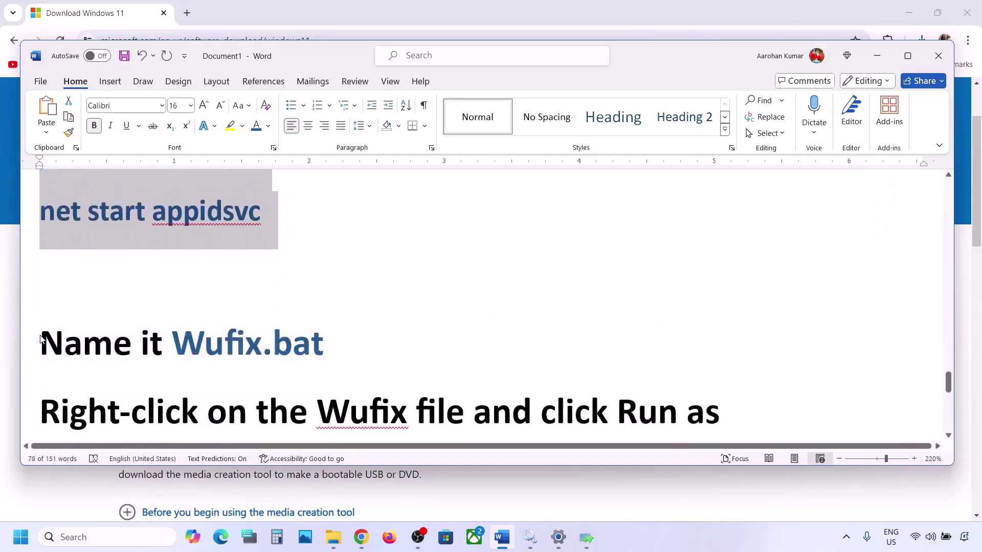
scroll(145, 301, "up", 3)
right_click(152, 260)
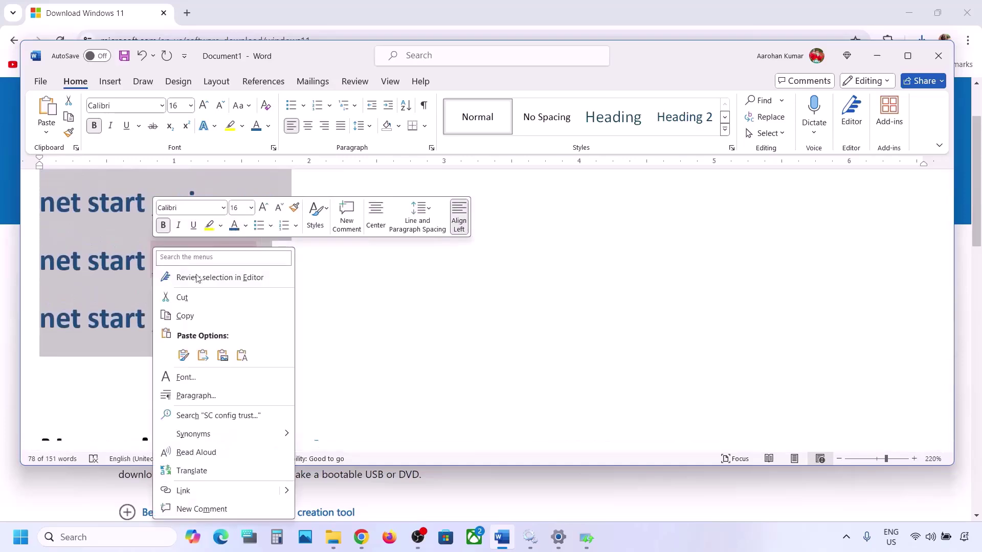
left_click(201, 315)
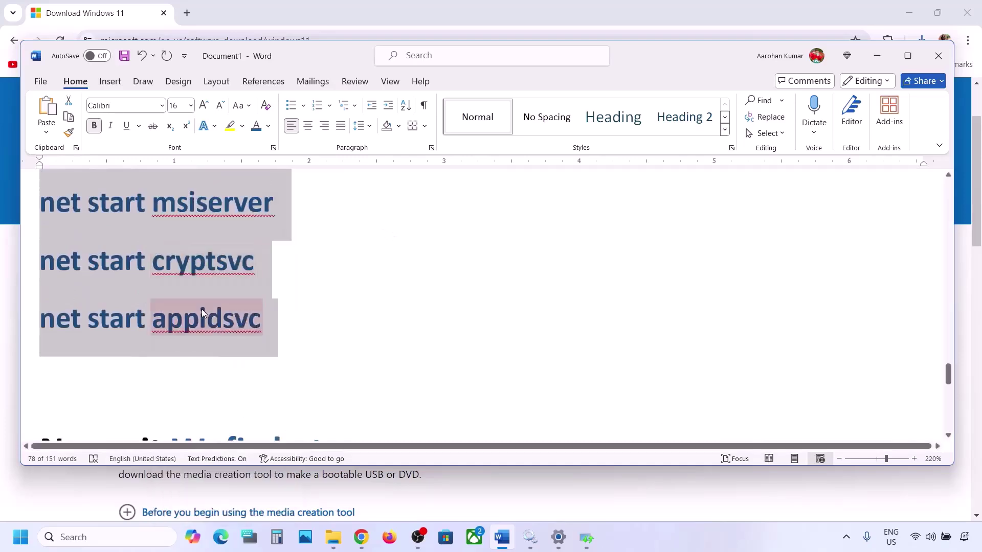
left_click(82, 538)
Step: Open Notepad and paste the copied reset commands into a new note
type("note")
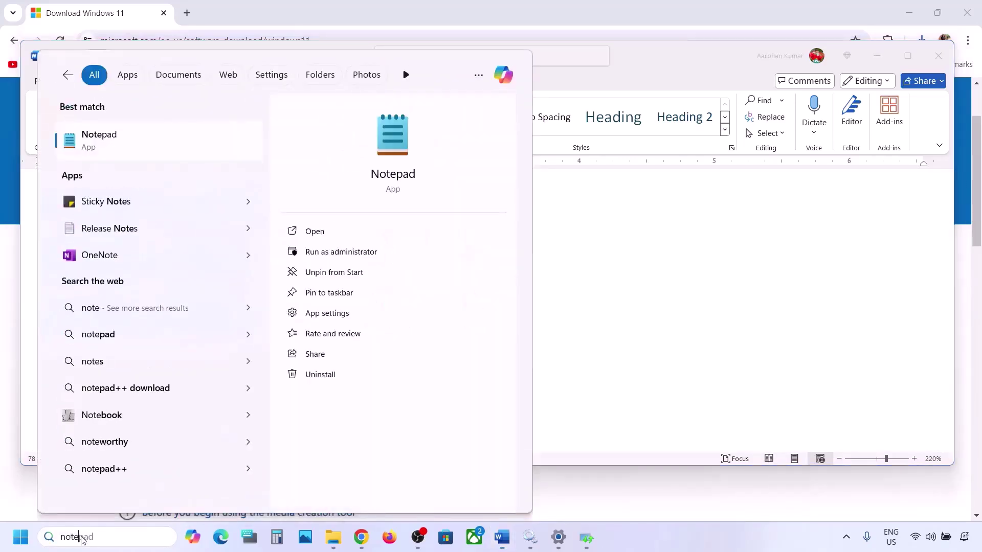
key("Return")
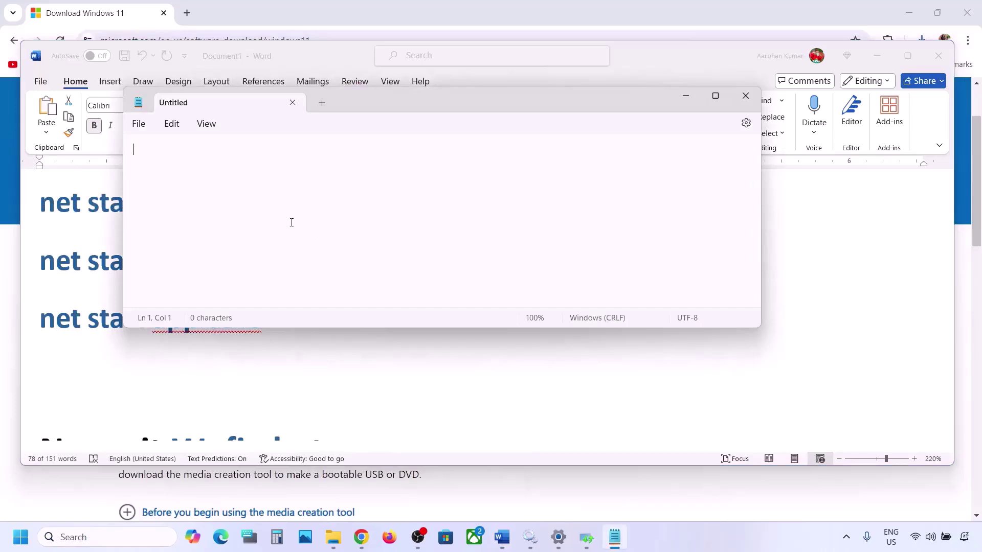
key("ctrl+v")
scroll(275, 182, "up", 4)
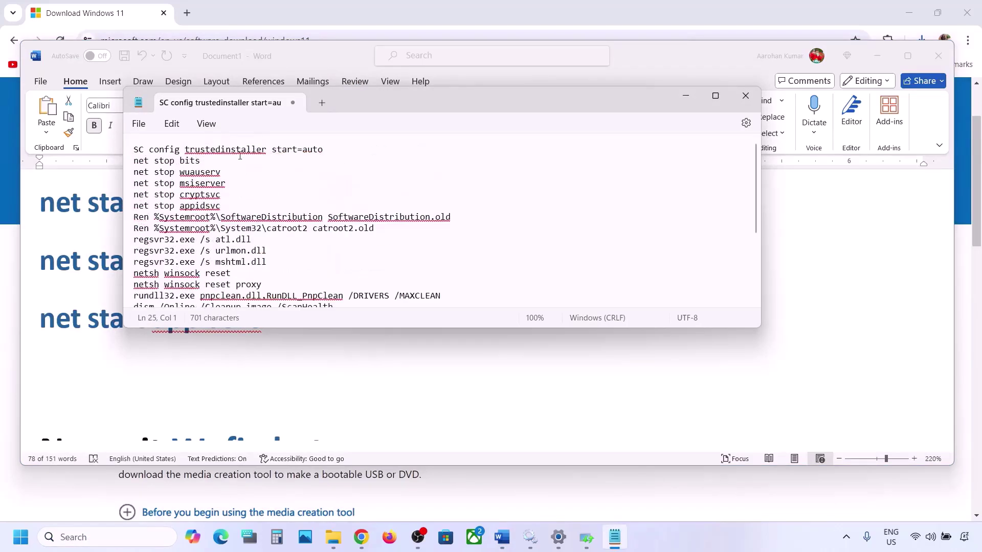
Step: Save the note on the Desktop as Wufix.bat with All files type, then close Notepad
left_click(139, 125)
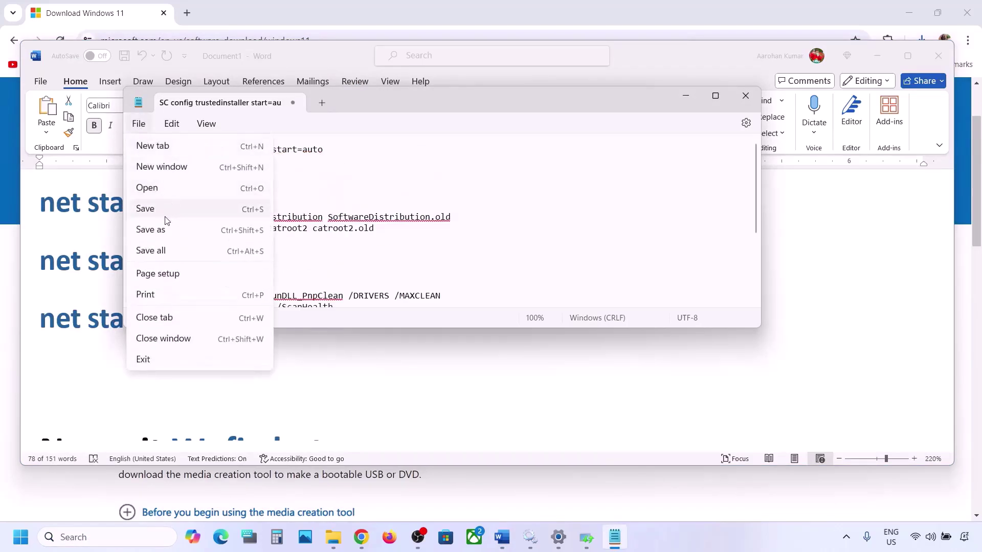
left_click(154, 230)
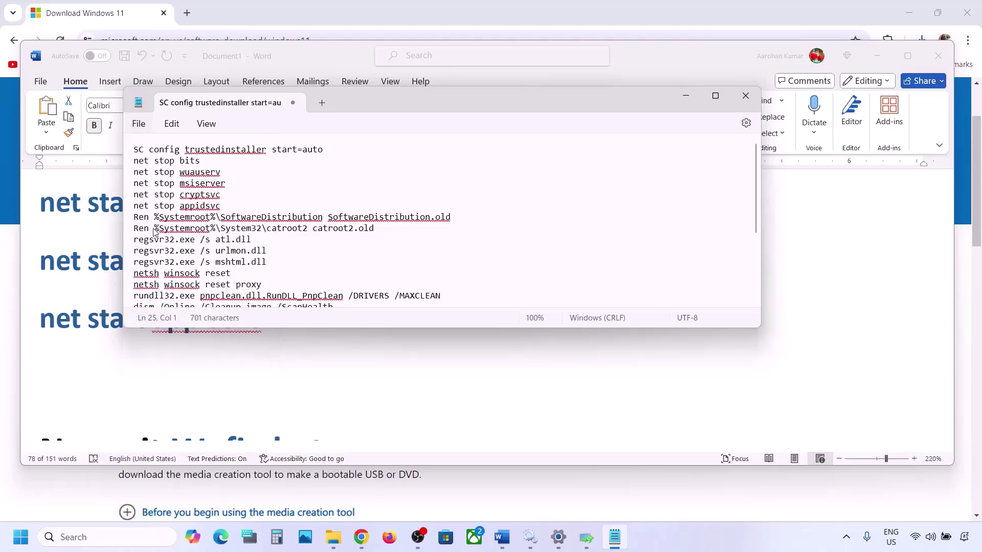
left_click(110, 320)
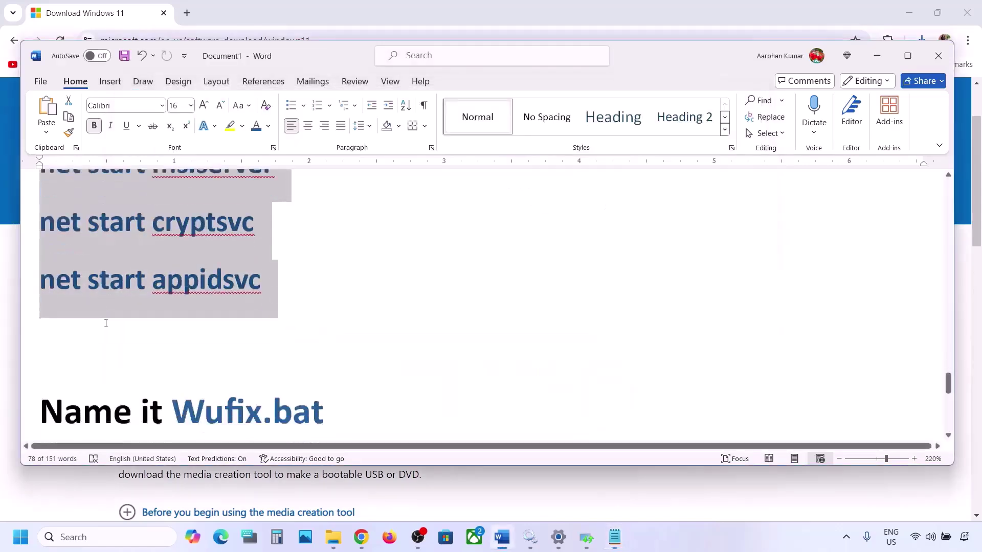
scroll(110, 321, "down", 3)
scroll(296, 225, "up", 1)
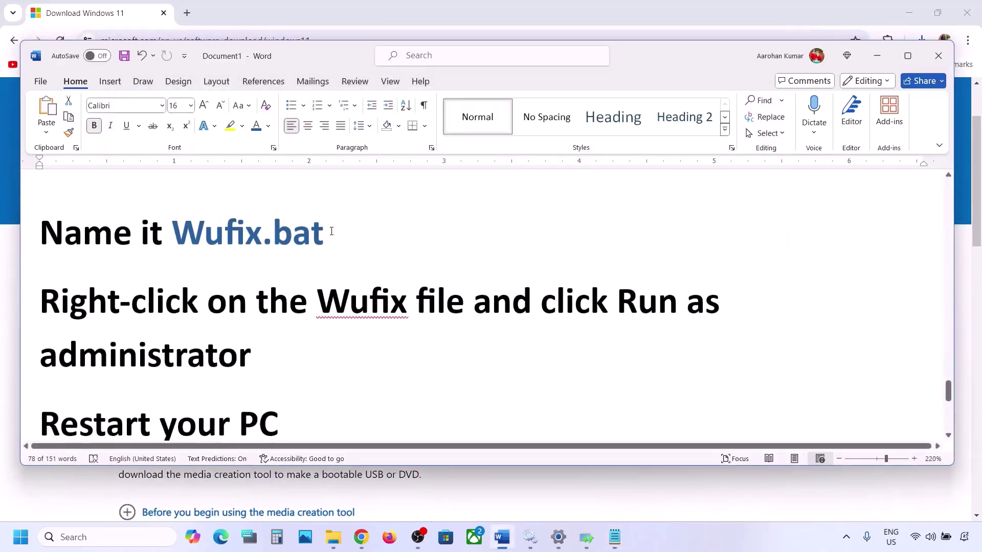
left_click_drag(331, 231, 213, 233)
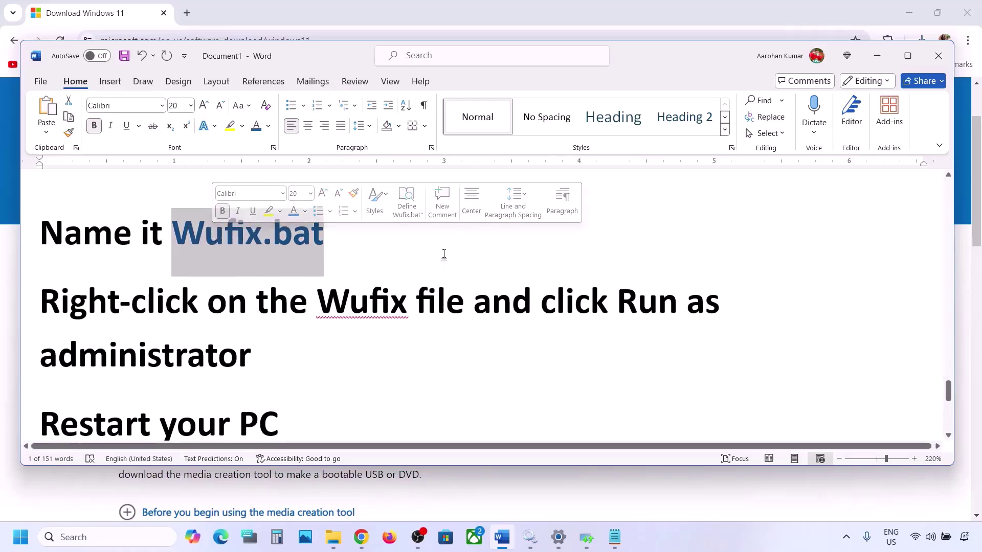
left_click(615, 537)
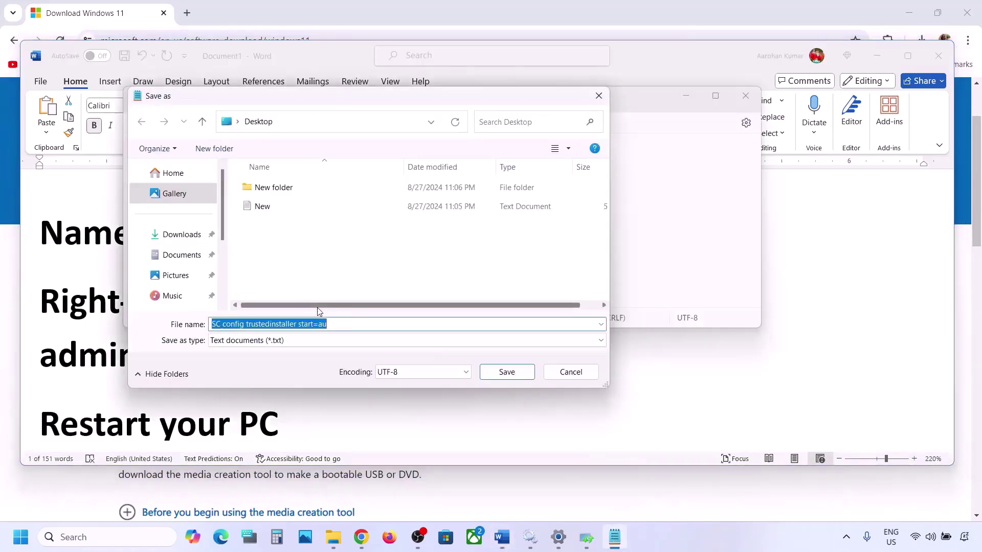
key("ctrl+v")
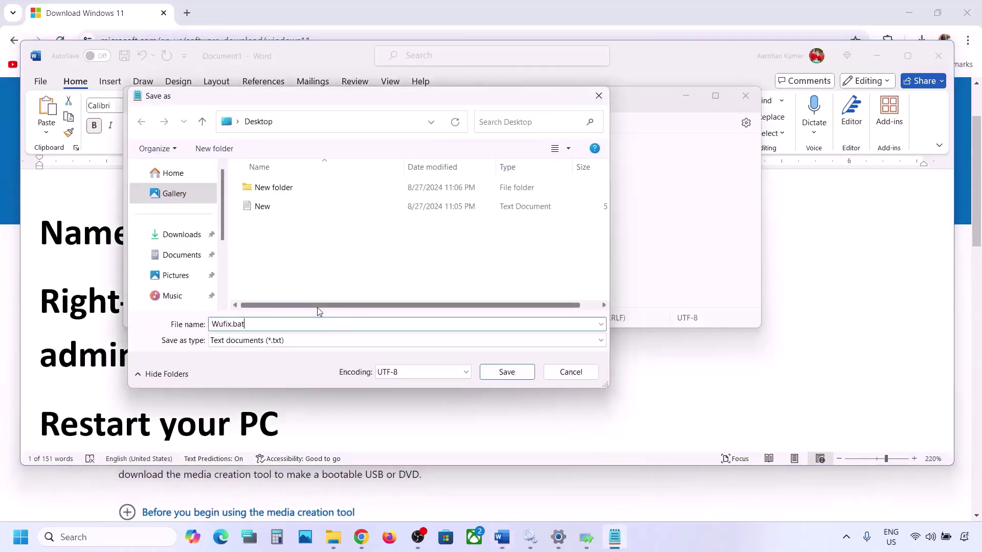
left_click(290, 342)
left_click(271, 364)
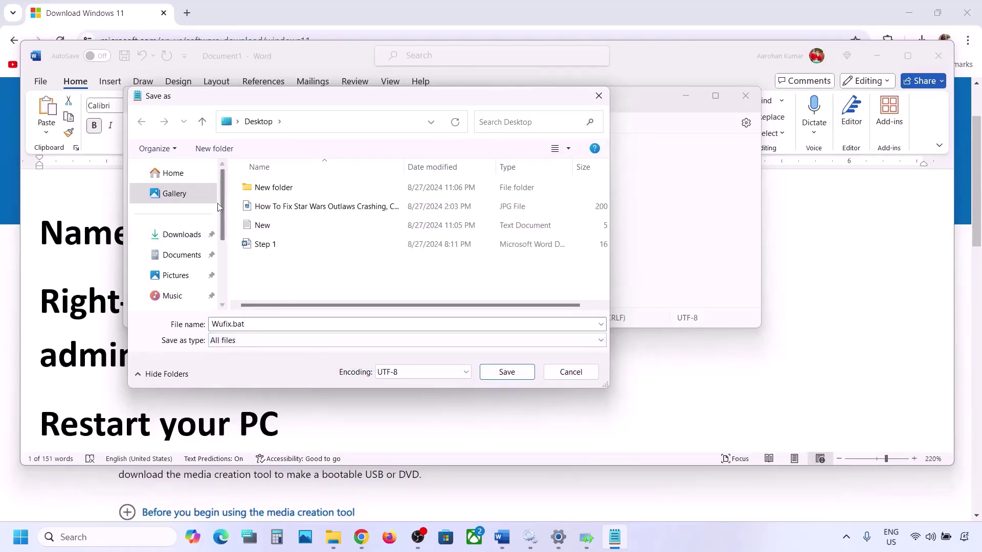
left_click(507, 372)
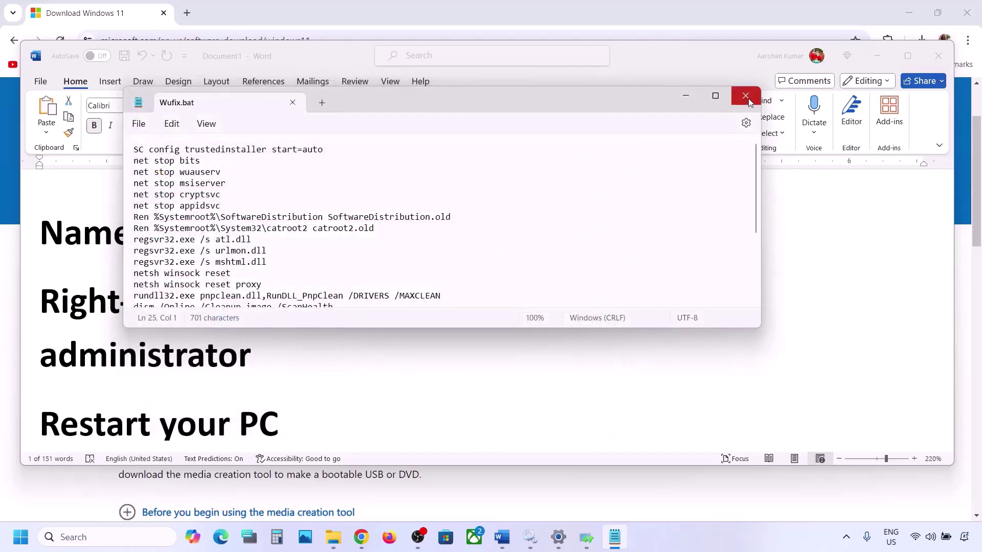
left_click(748, 98)
Step: Run the Wufix.bat script from the desktop as administrator
key("super+d")
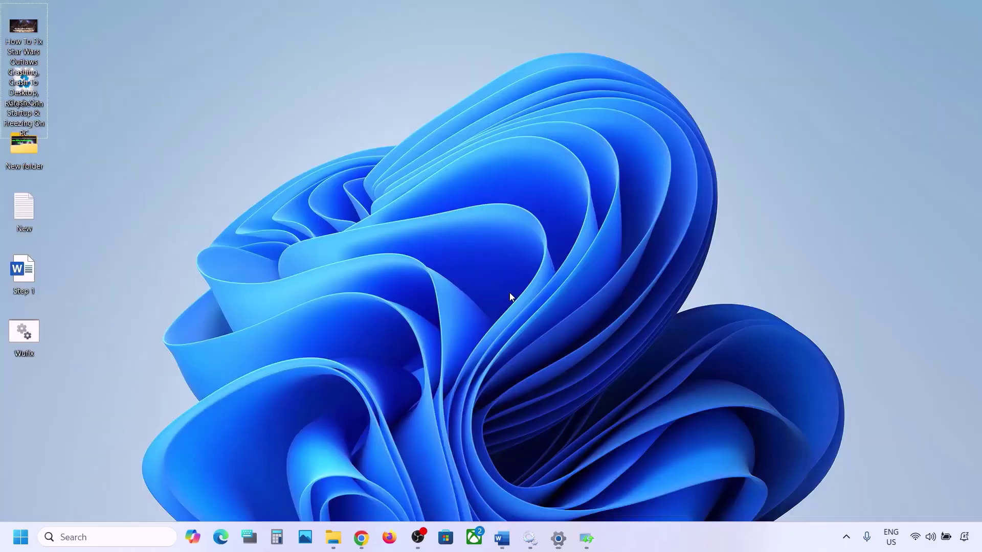
left_click(29, 334)
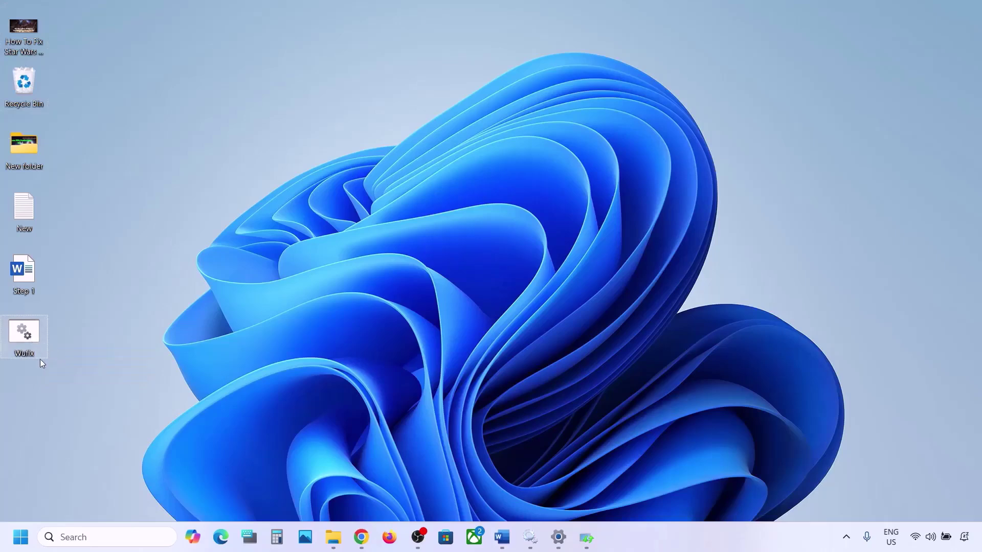
double_click(28, 334)
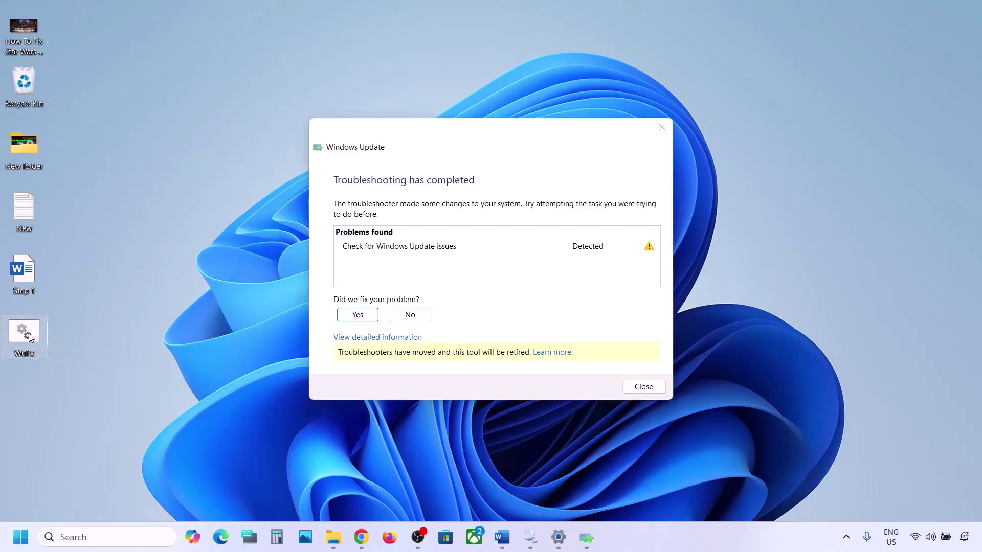
left_click(662, 128)
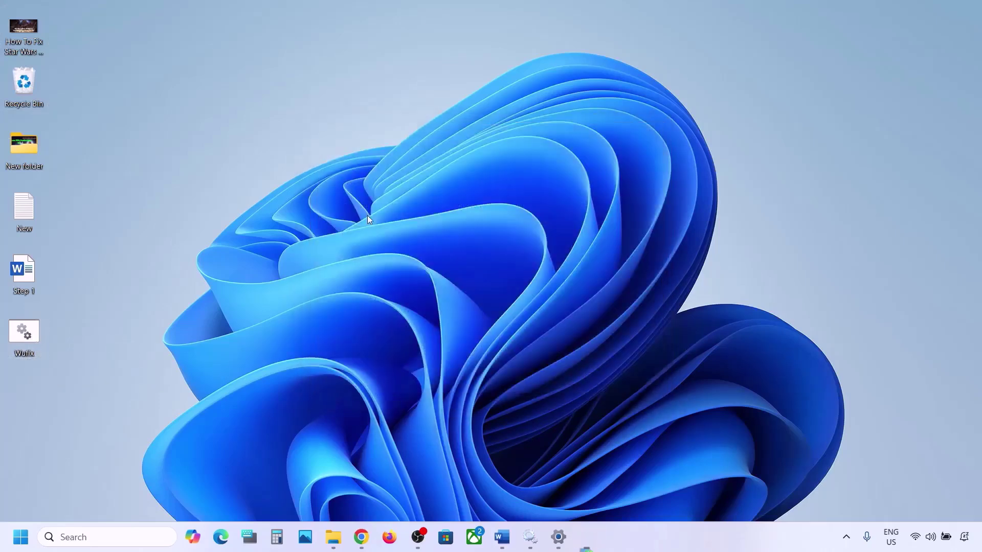
right_click(28, 333)
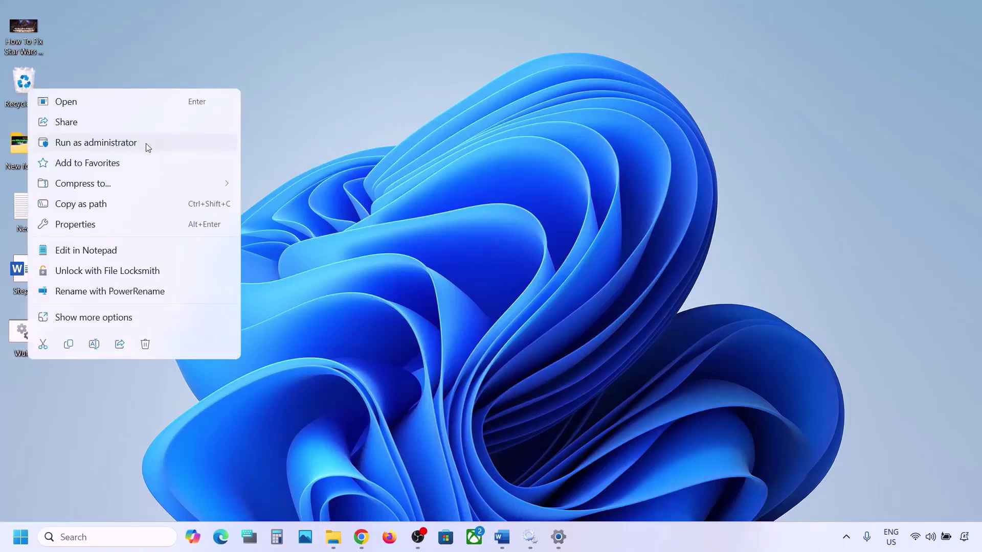
left_click(124, 146)
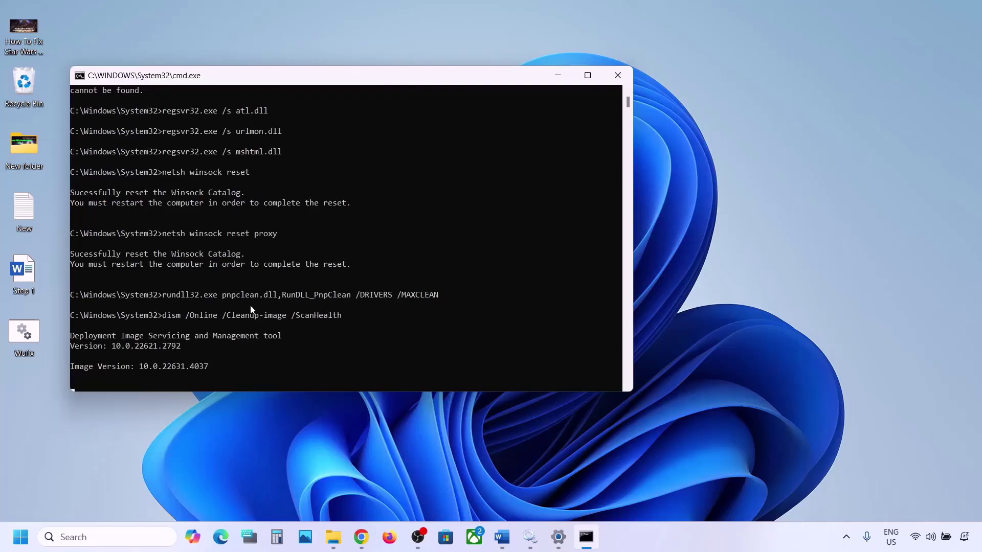
Step: Check the Start power options, then minimize the console running DISM ScanHealth and restore Word
left_click(20, 537)
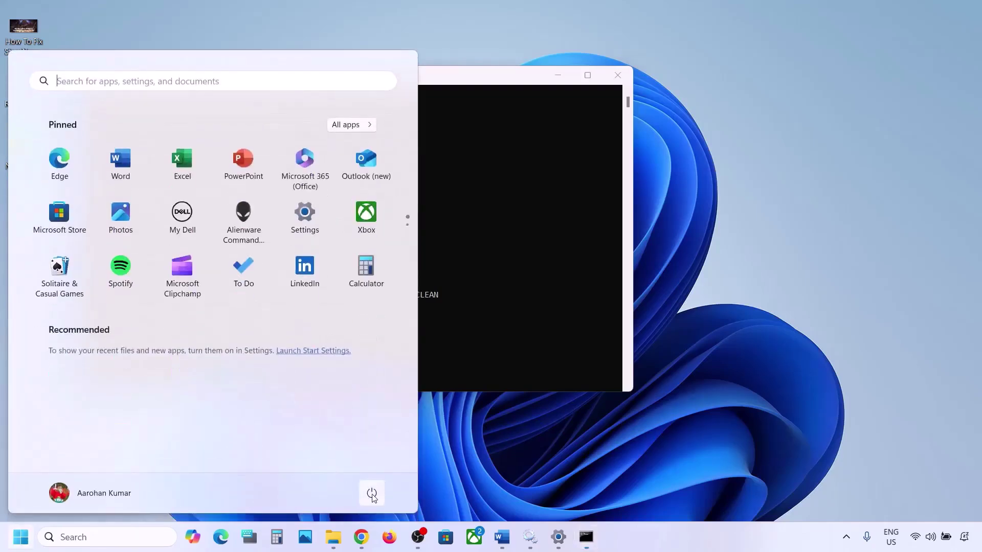
left_click(372, 493)
key("Escape")
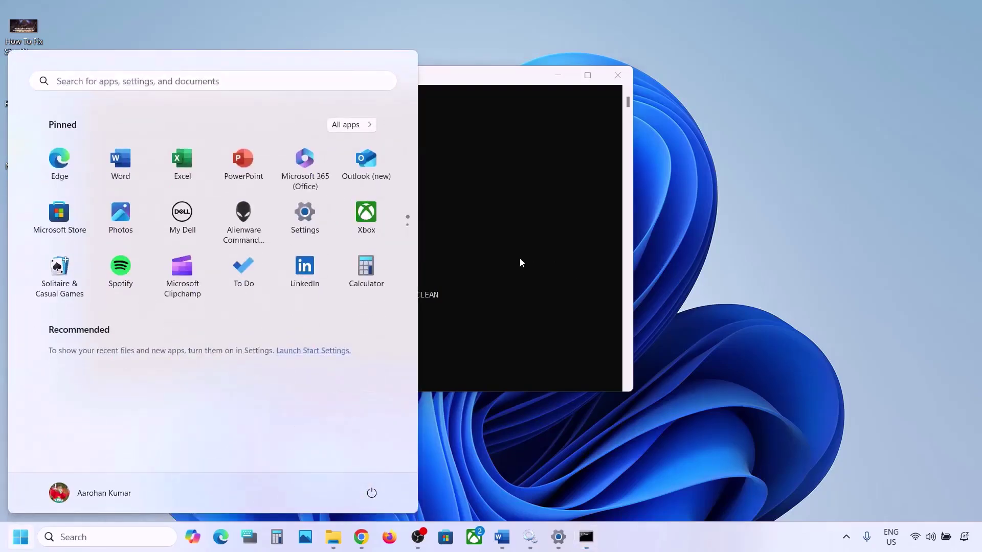
left_click(521, 263)
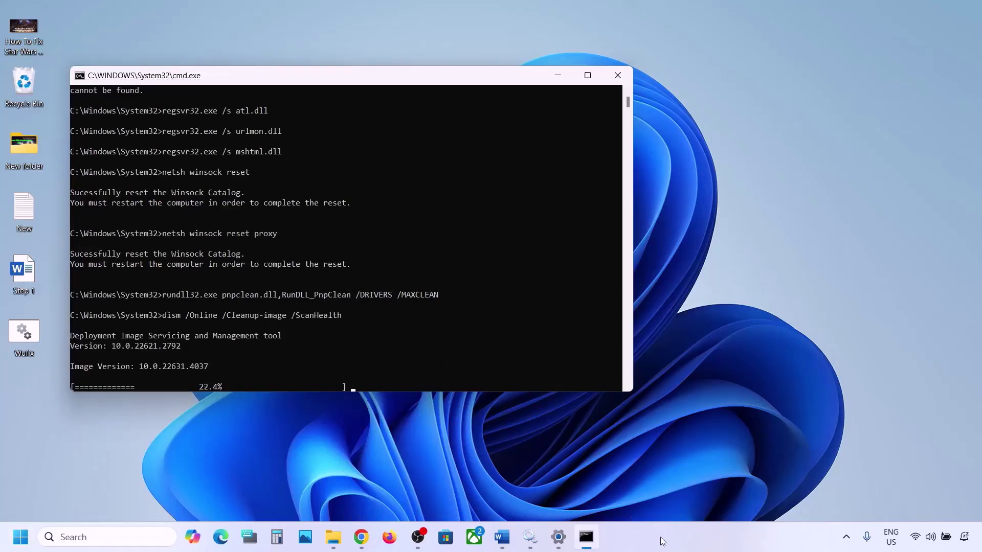
left_click(586, 537)
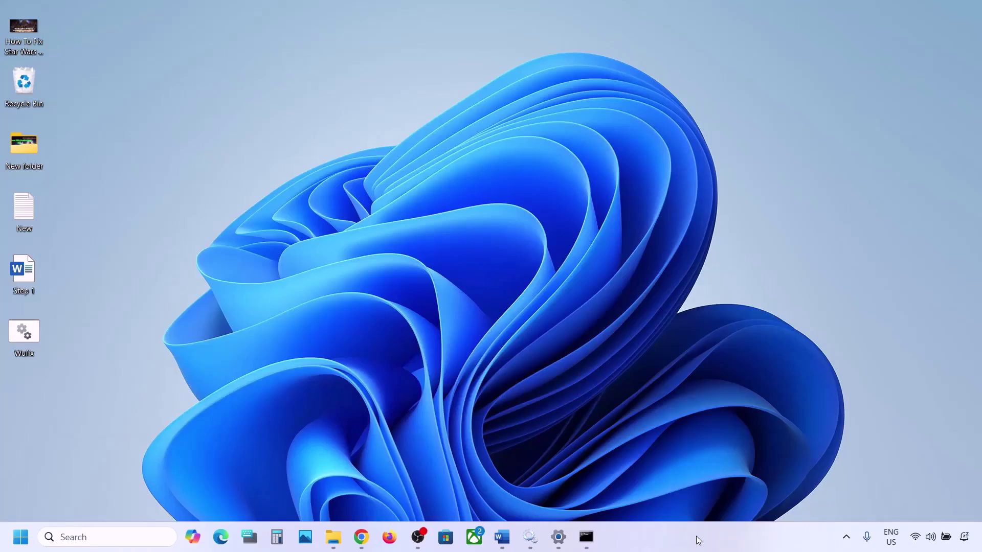
left_click(501, 537)
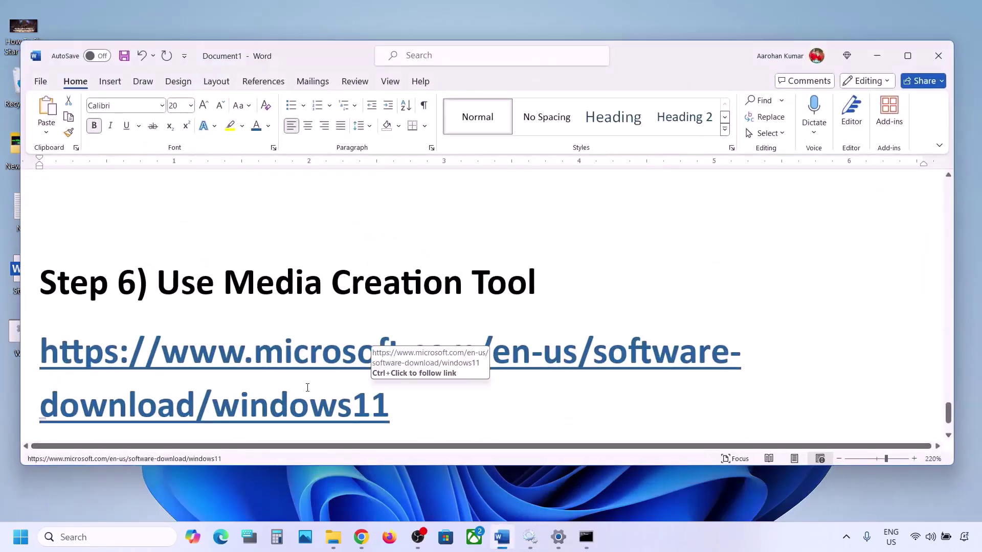
Step: Download the Windows 11 Media Creation Tool from the linked page and launch it, approving UAC
scroll(307, 387, "down", 2)
left_click_drag(160, 202, 542, 204)
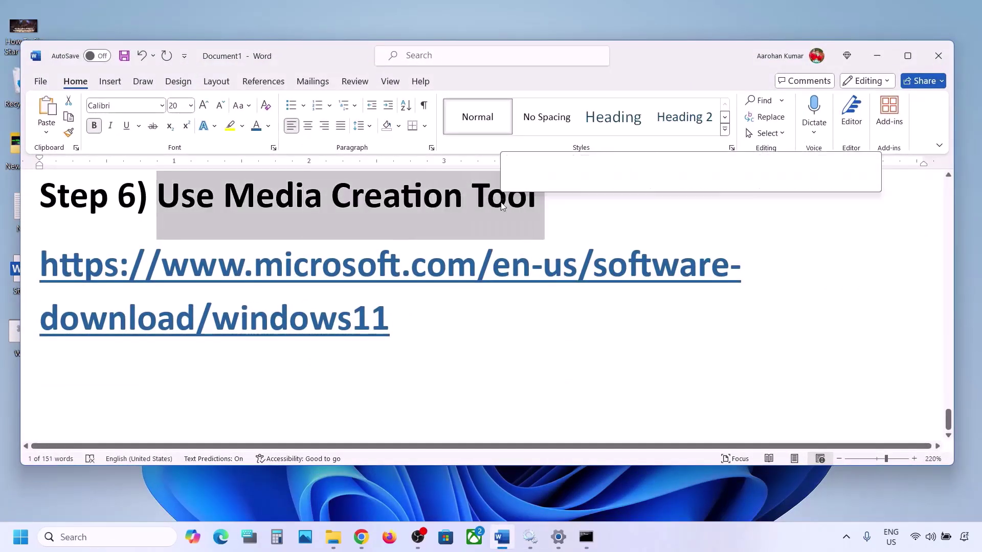
left_click(692, 537)
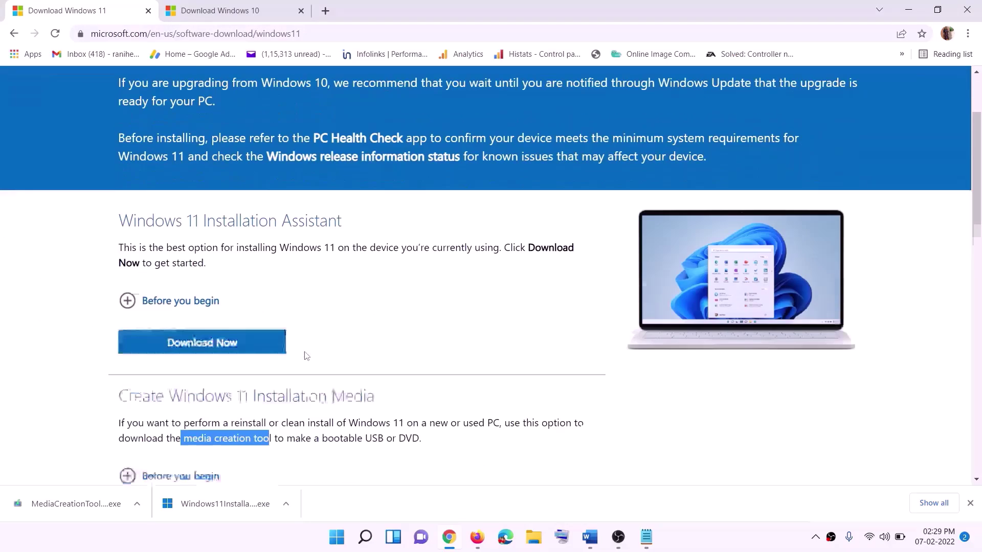
scroll(306, 356, "down", 3)
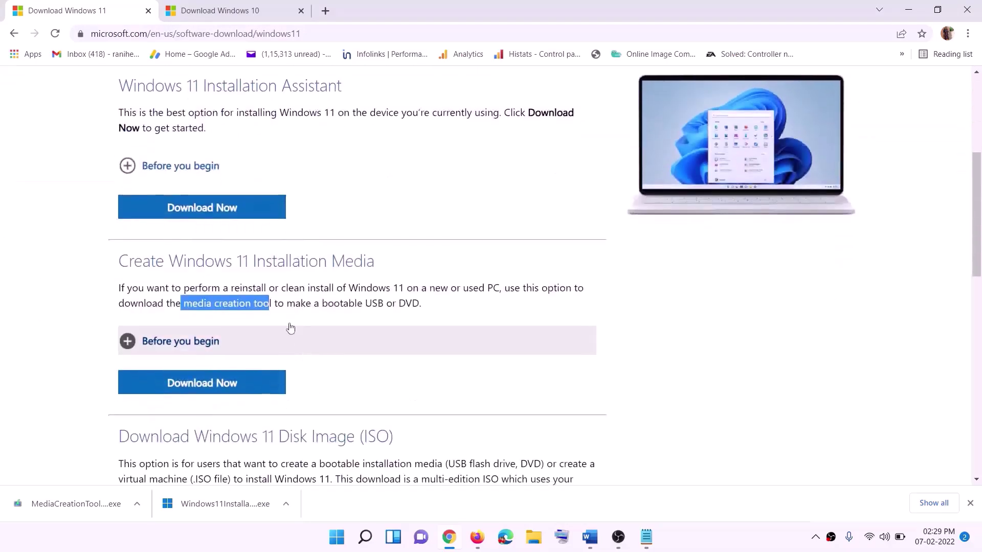
left_click_drag(184, 303, 284, 303)
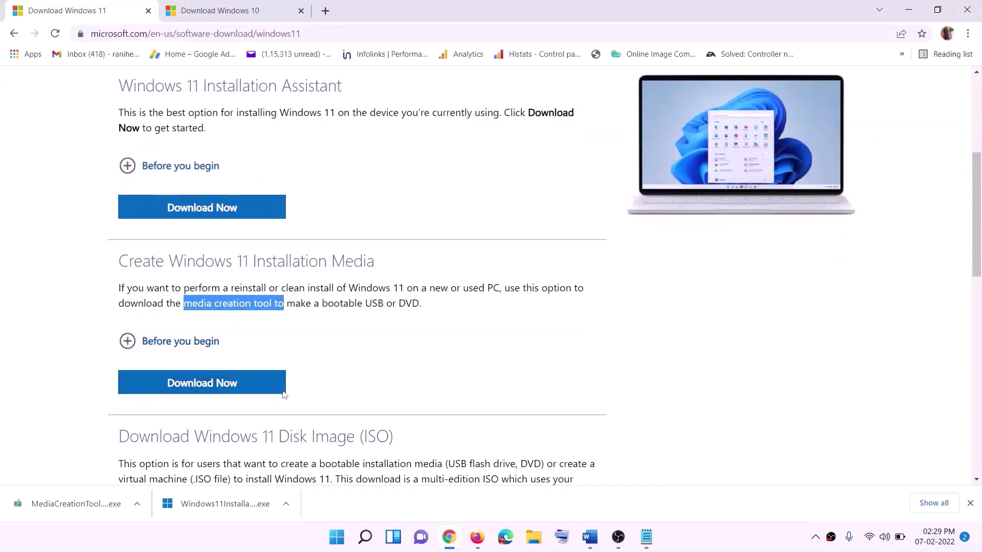
left_click(196, 388)
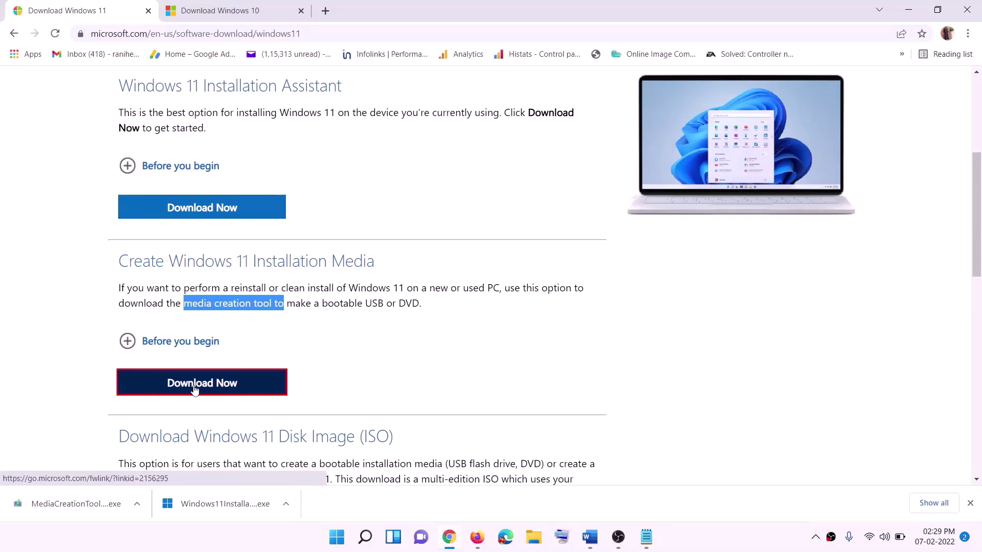
left_click(68, 506)
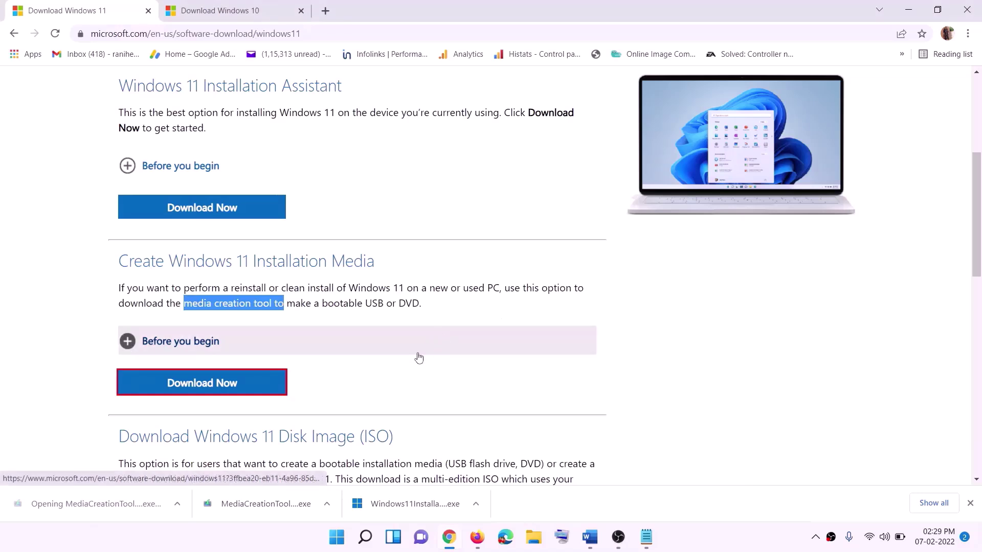
left_click(425, 372)
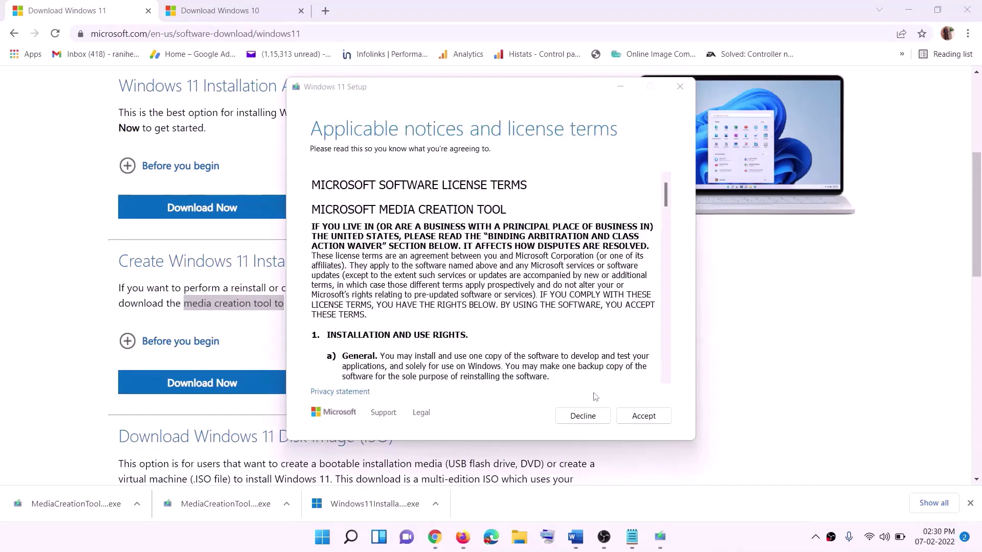
Step: Accept the terms, keep the recommended edition, and save an ISO file named Windows on the Desktop
left_click(626, 420)
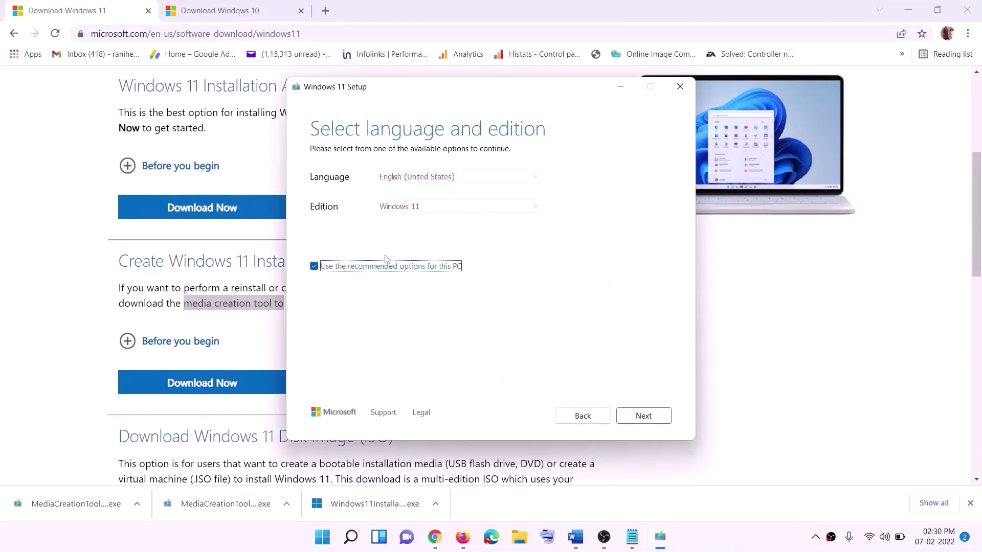
left_click(637, 415)
left_click(326, 221)
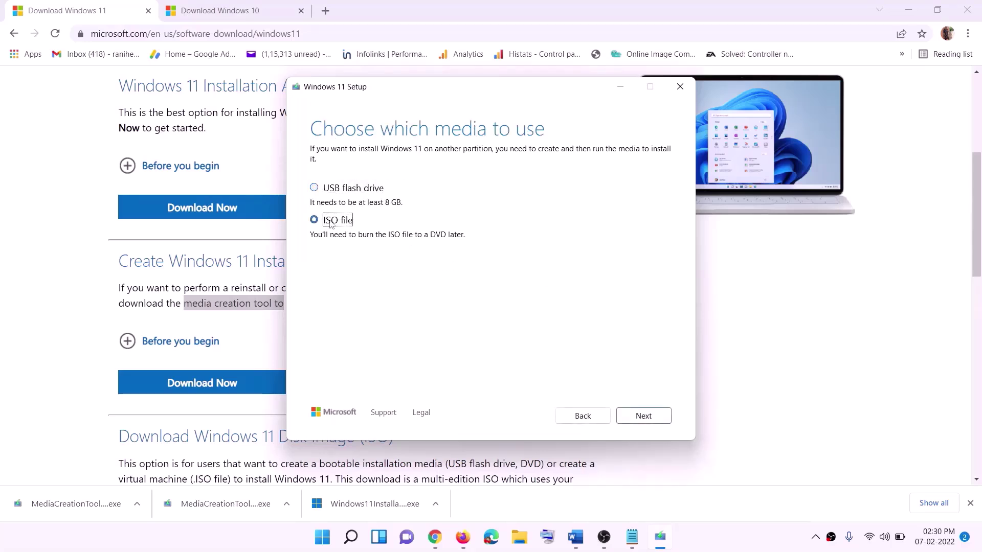
left_click(642, 415)
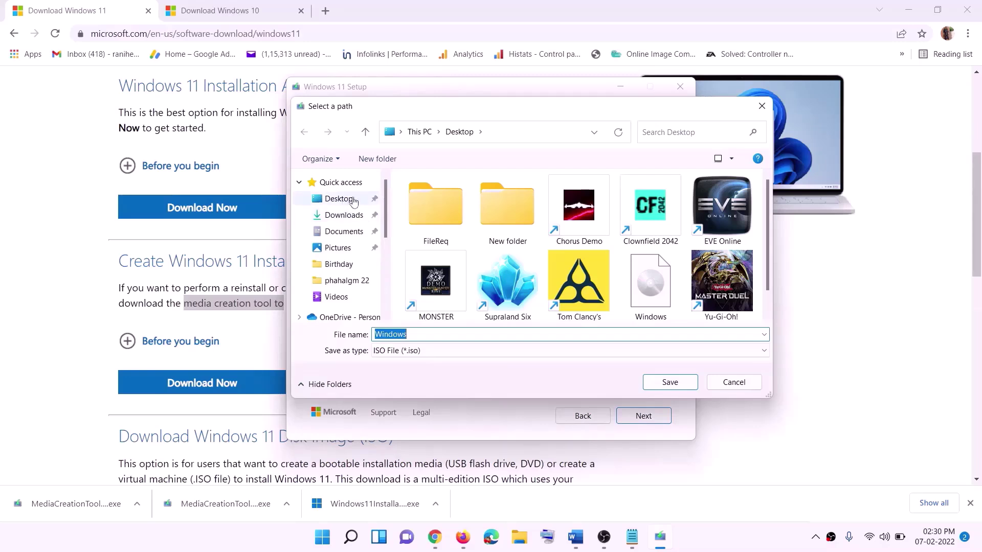
left_click(311, 204)
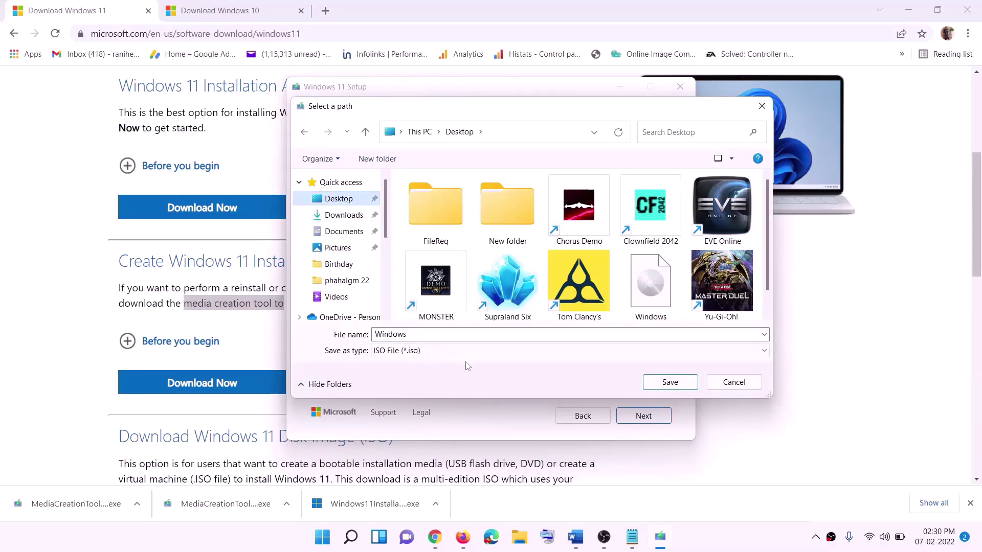
left_click(670, 382)
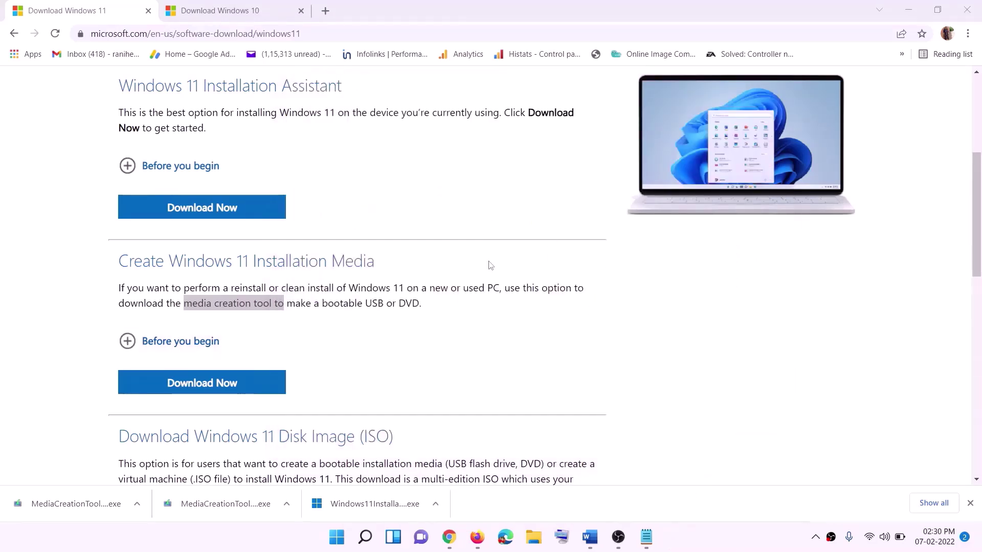
Step: Mount the Windows ISO from the desktop
key("super+d")
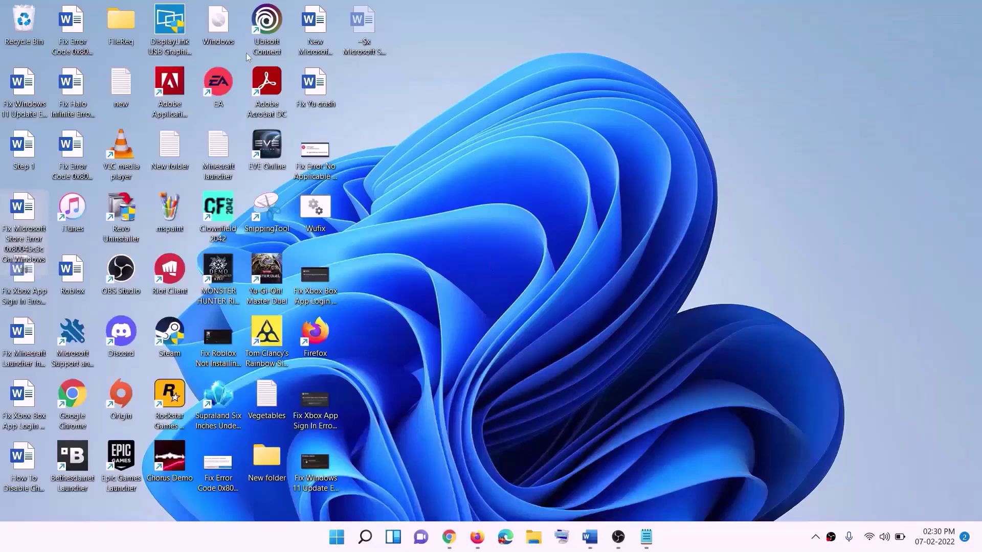
left_click_drag(223, 27, 395, 375)
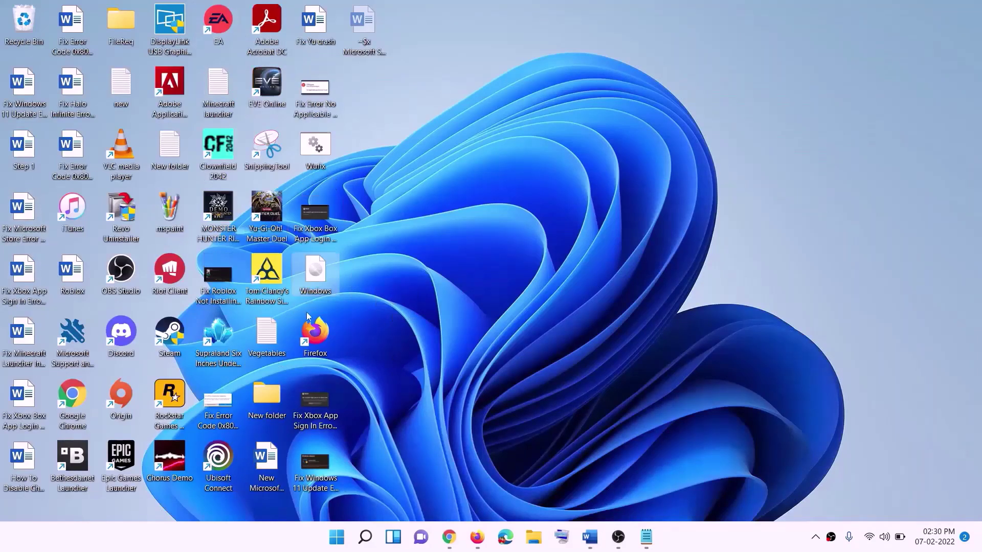
double_click(319, 278)
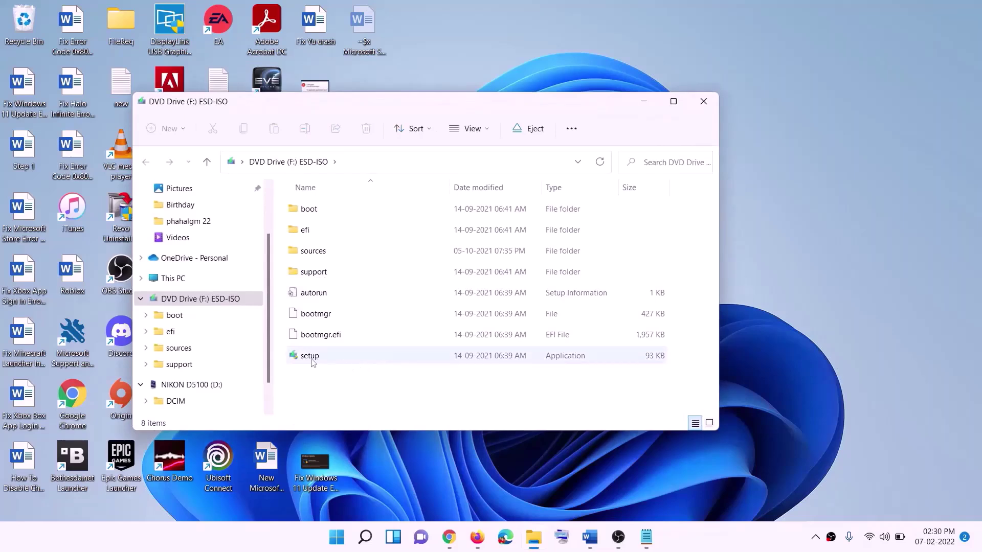
Step: Run setup from DVD Drive (F:), approve the UAC prompt, and continue so setup checks for updates
left_click(327, 357)
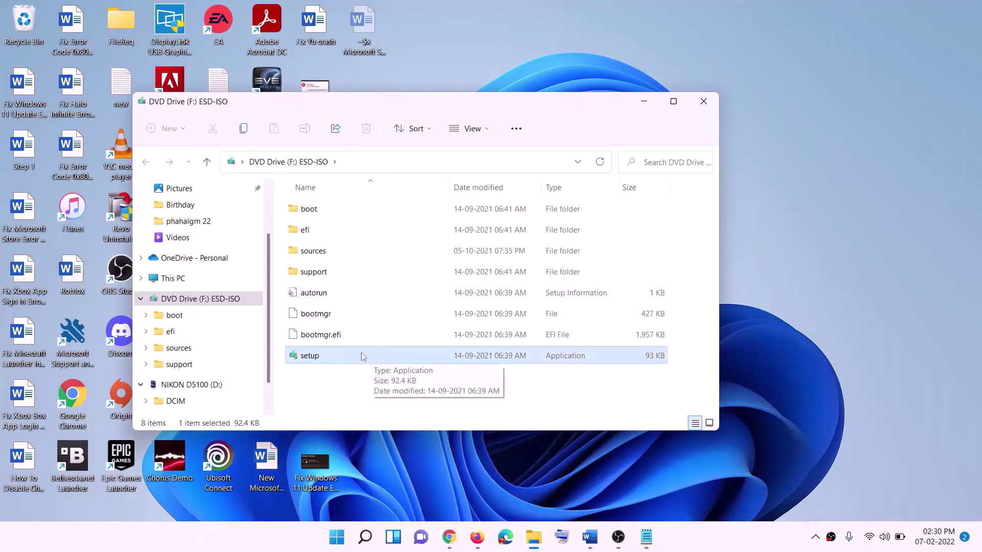
double_click(335, 354)
left_click(392, 399)
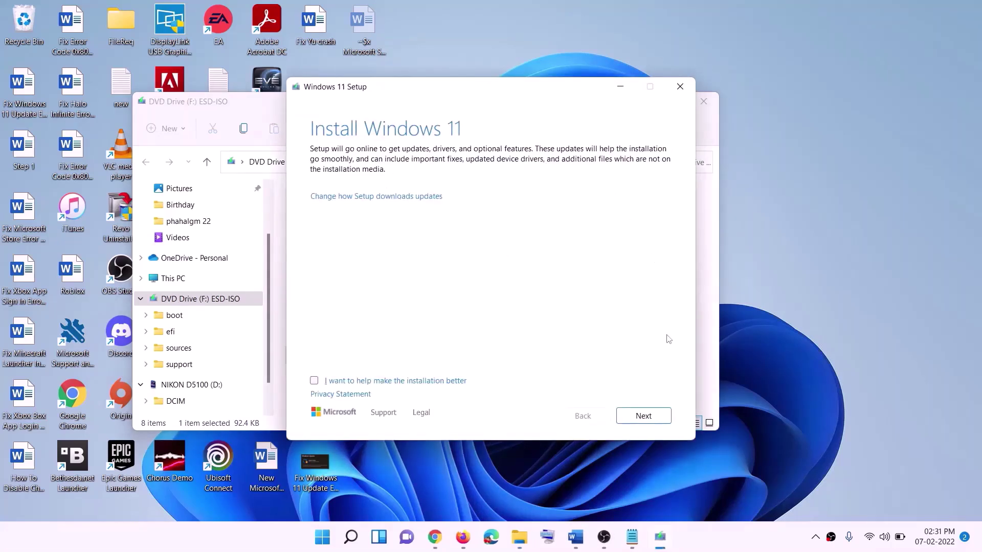
left_click(644, 416)
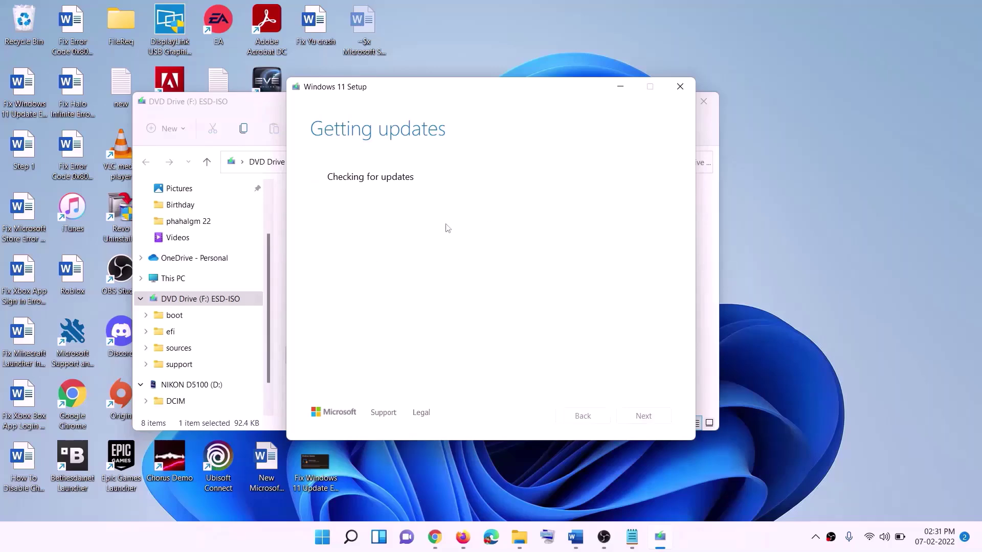
left_click(575, 537)
Step: Review the guide's Ready to install screenshot, then select update number KB5058499 in Windows Update
left_click(193, 231)
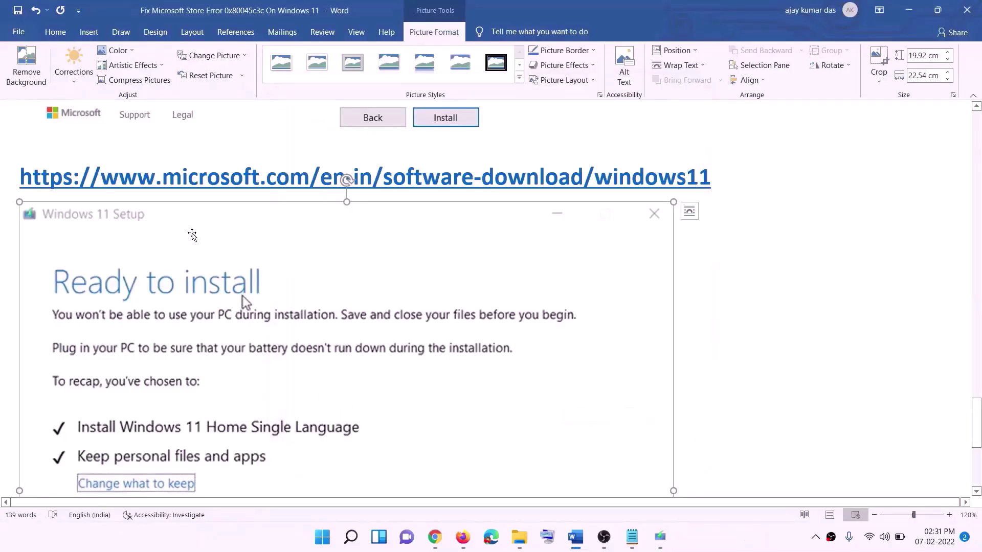
scroll(227, 256, "down", 2)
scroll(227, 256, "down", 4)
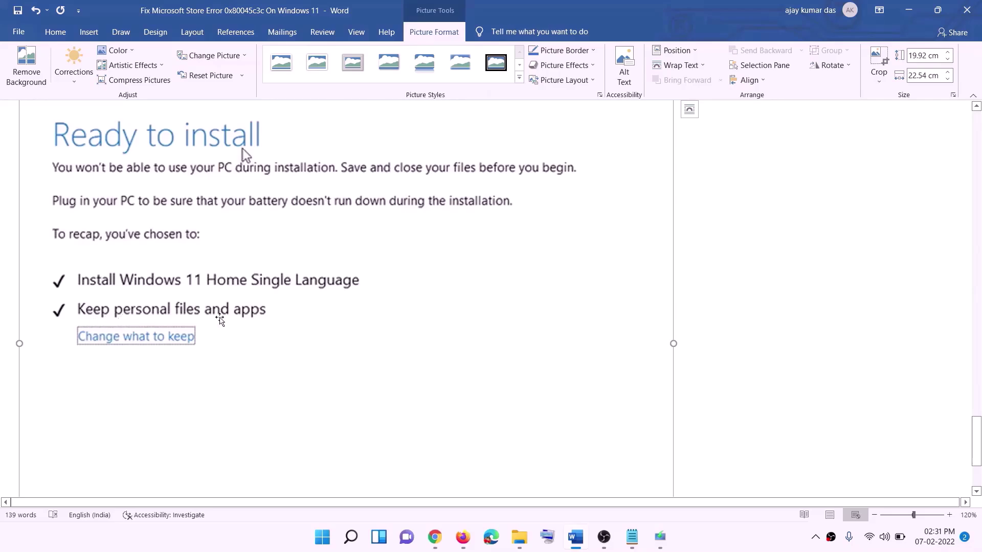
scroll(463, 357, "down", 3)
scroll(519, 381, "up", 7)
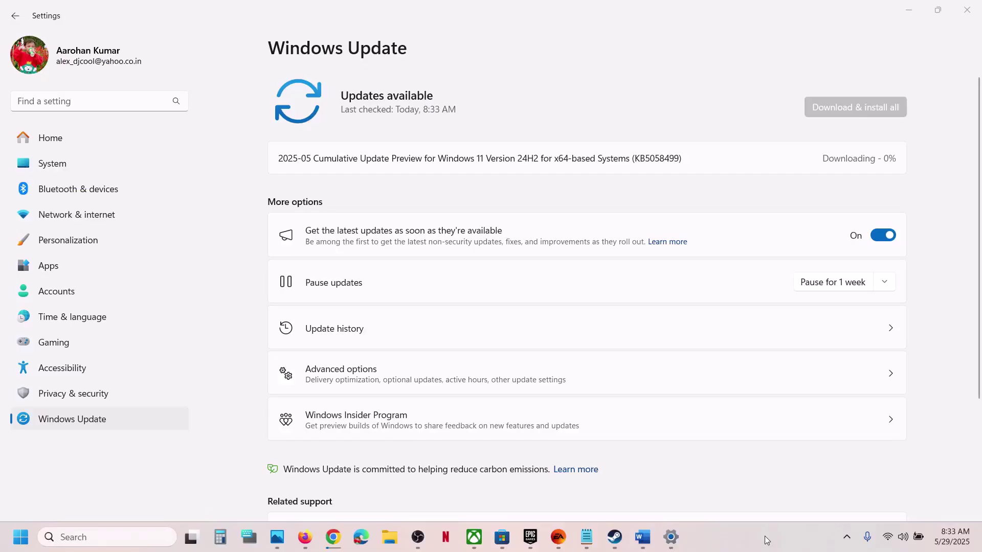
double_click(657, 159)
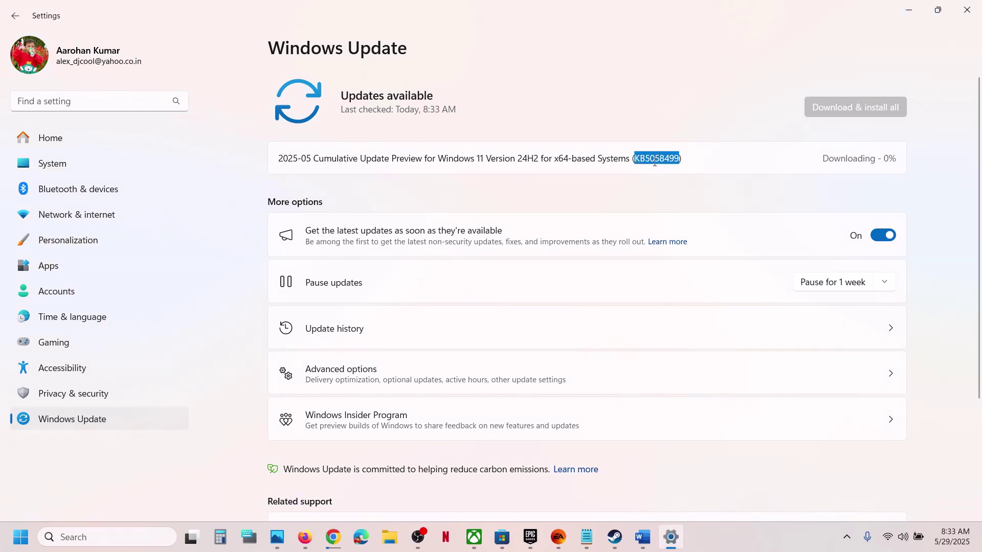
left_click(741, 532)
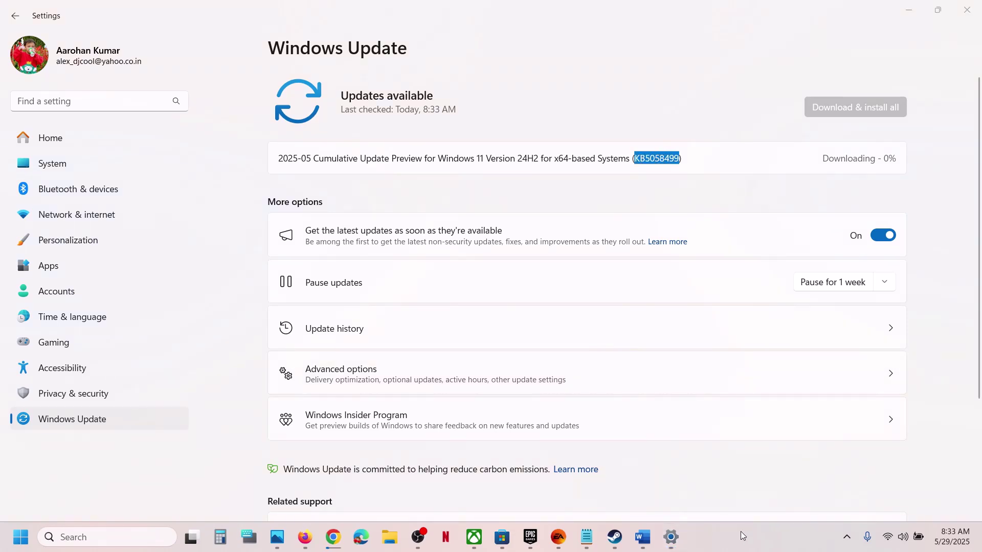